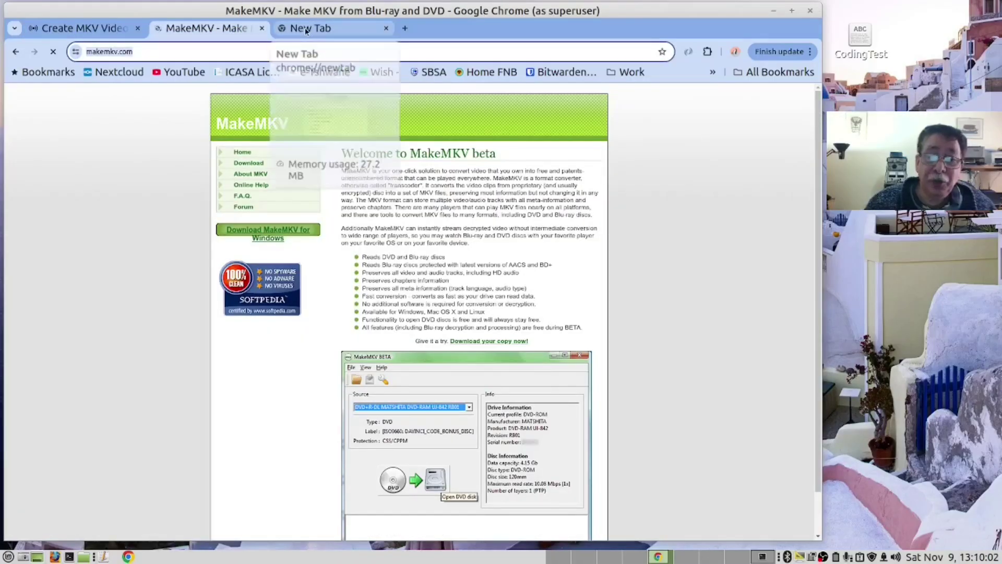
Step: Search Google for "makemkv" and open the official MakeMKV website
left_click(306, 30)
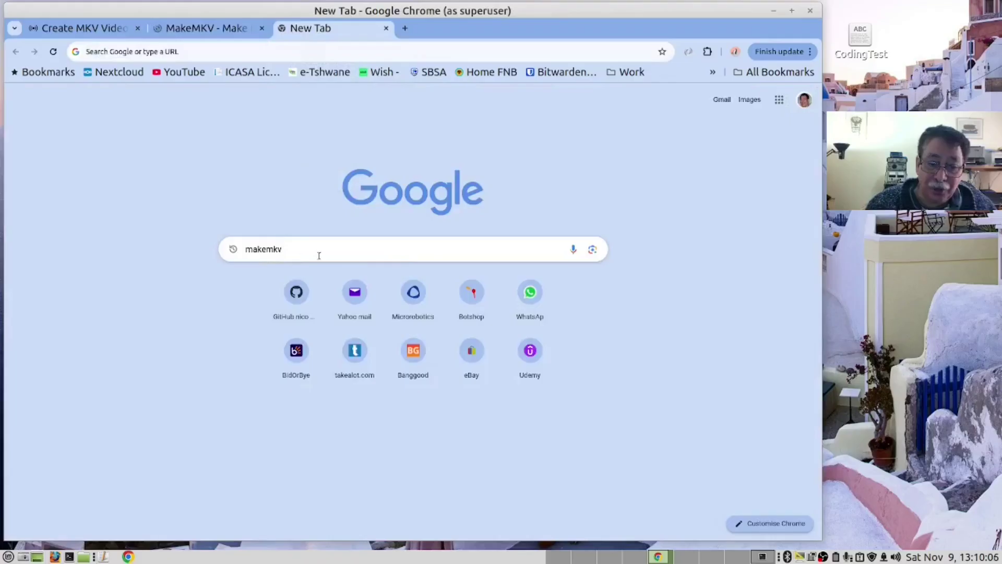
key("Return")
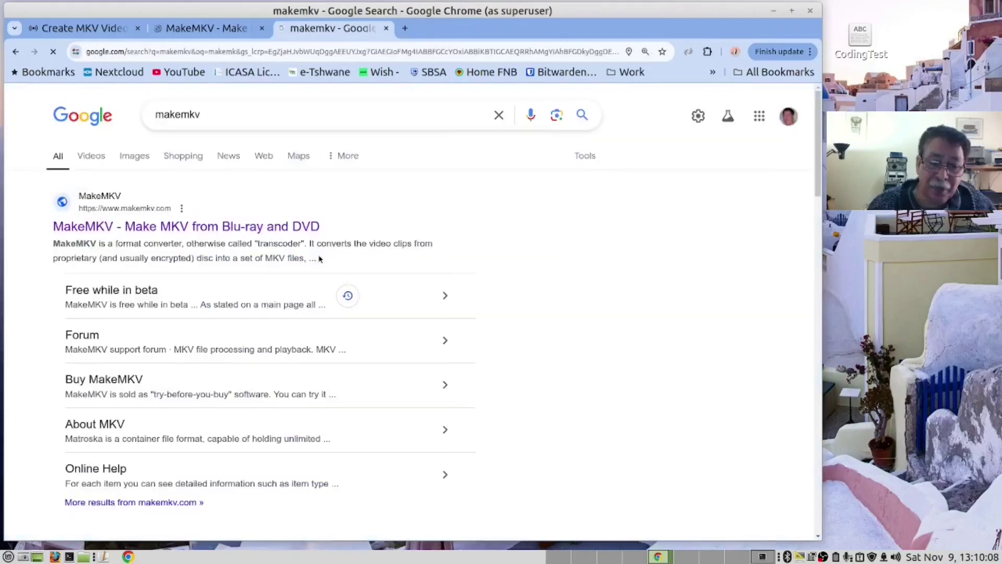
left_click(138, 229)
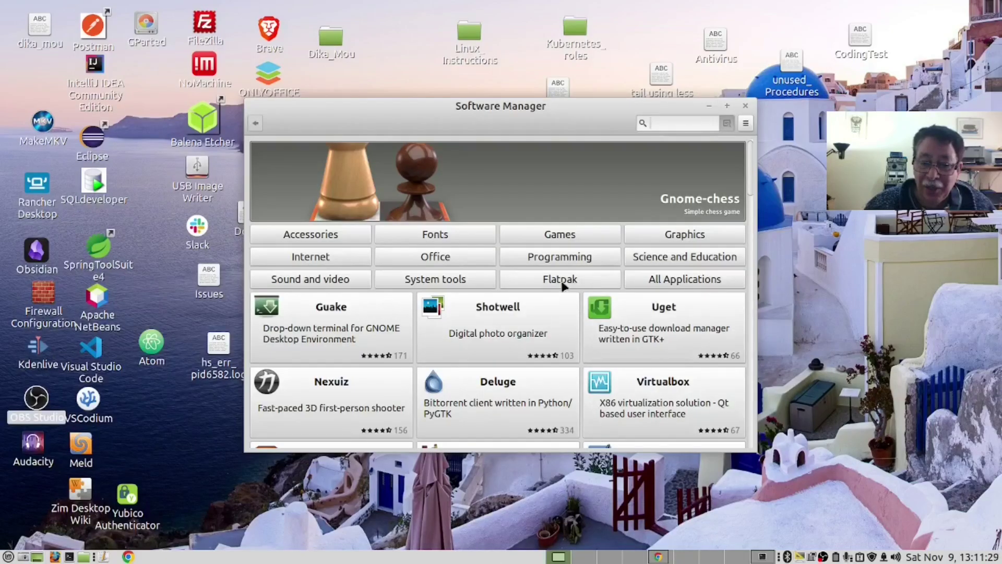
Step: Search the Flatpak applications in Software Manager for MakeMKV
left_click(562, 282)
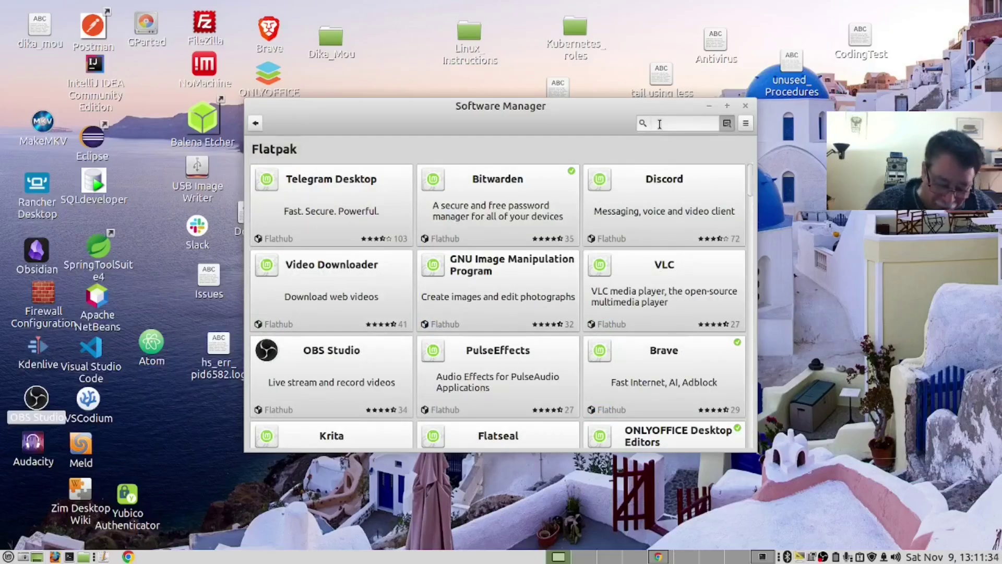
left_click(659, 124)
type("mkv.com")
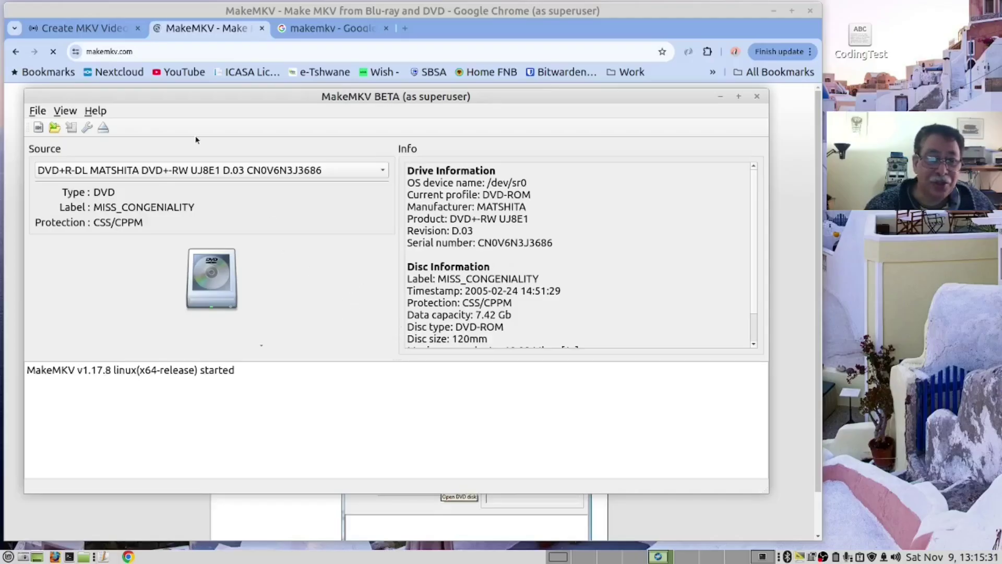
Step: Examine the blog post's instructions for finding a beta key and registering MakeMKV
left_click(118, 31)
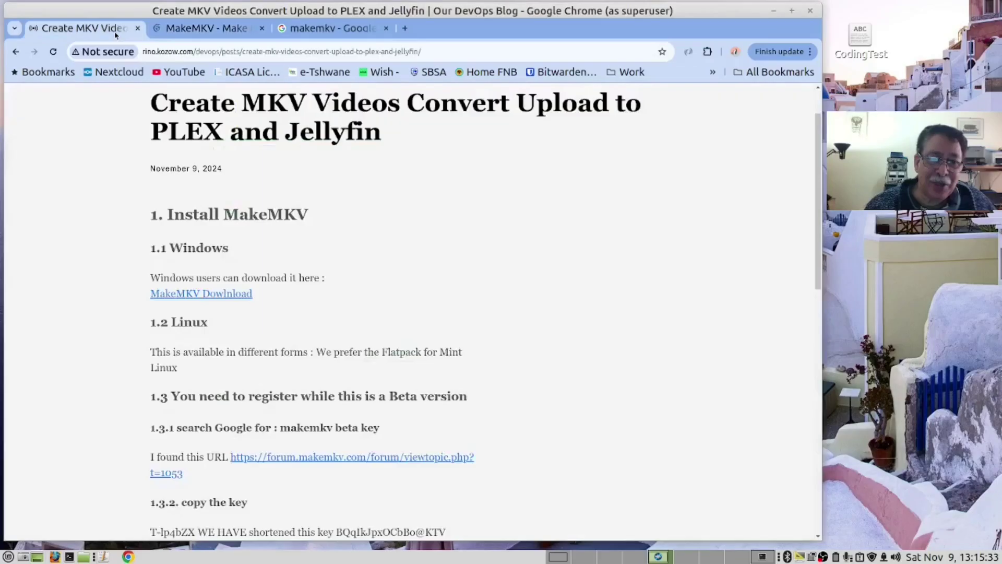
scroll(207, 271, "down", 3)
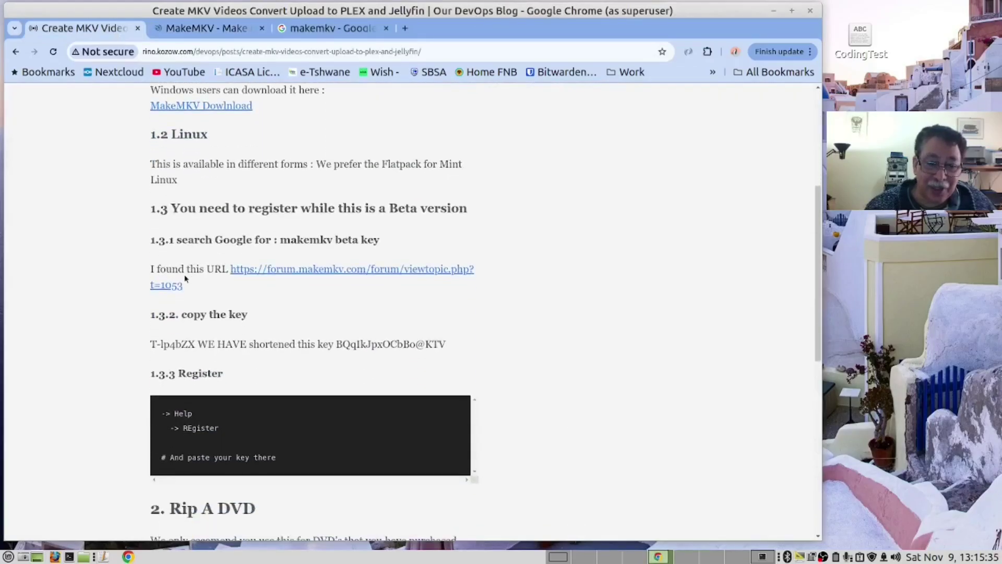
scroll(151, 286, "down", 2)
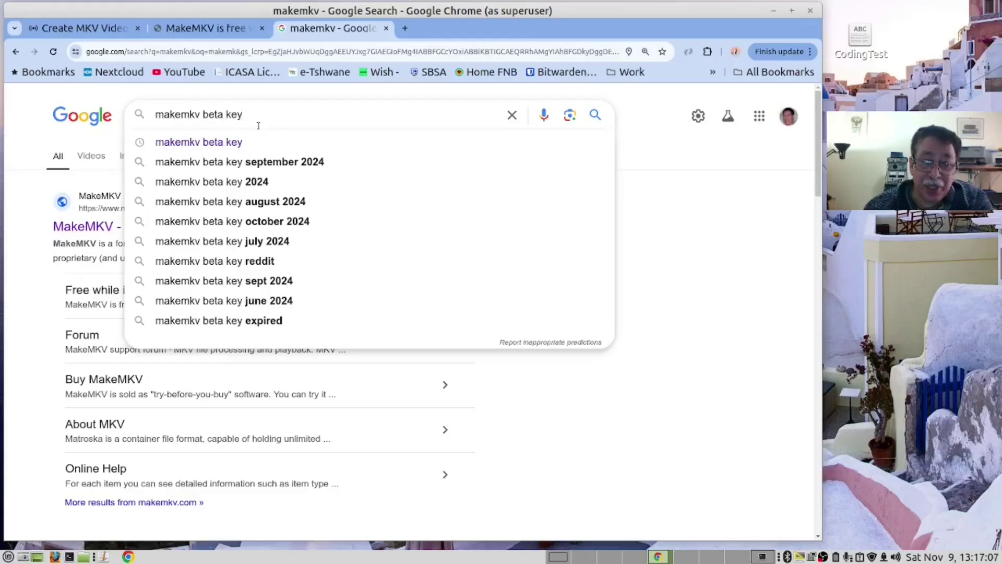
Step: Search Google for "makemkv beta key" and select the current beta key in the MakeMKV forum post
key("Return")
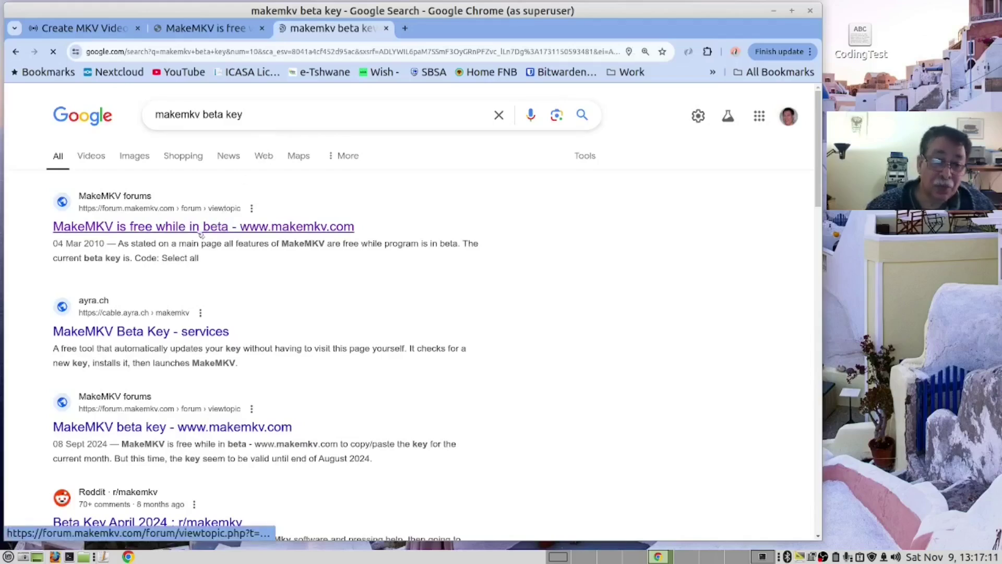
left_click(231, 29)
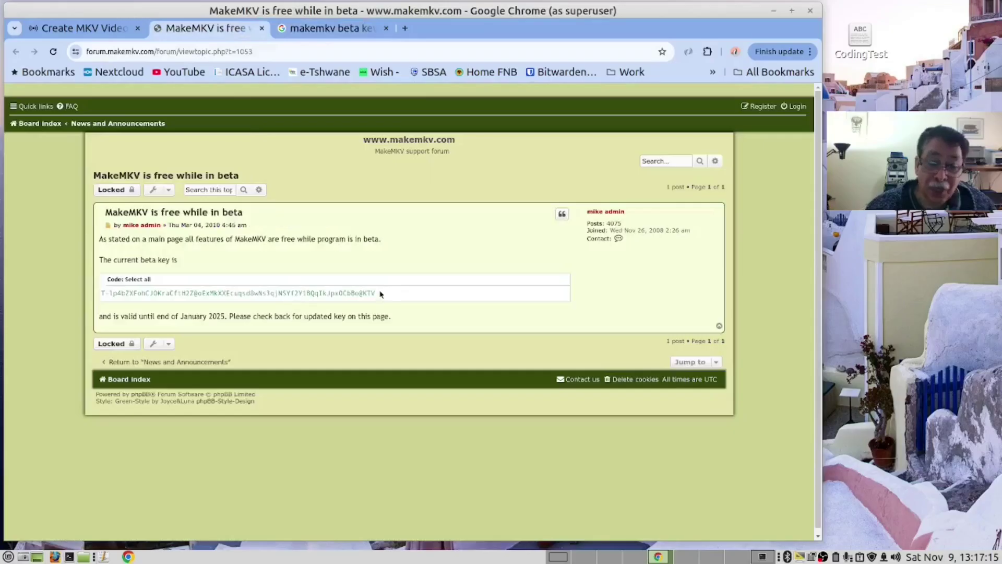
left_click_drag(378, 293, 95, 295)
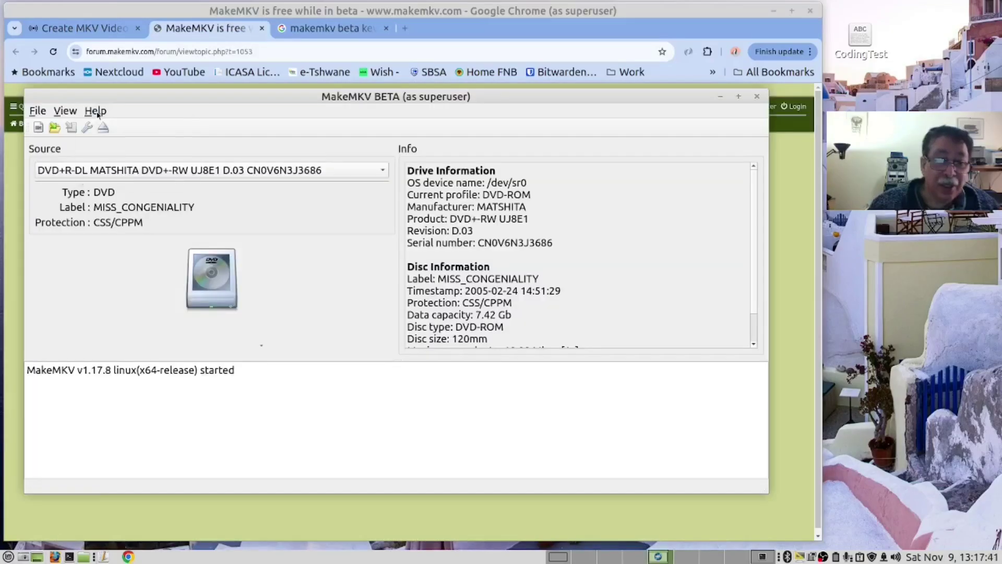
Step: Open the registration dialog in MakeMKV and check the licence key field
left_click(96, 112)
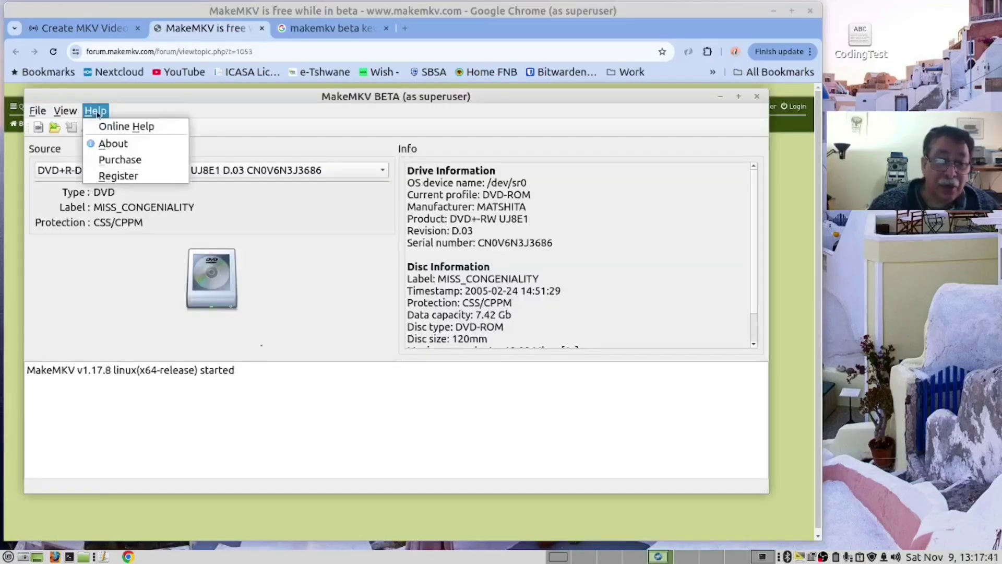
left_click(119, 176)
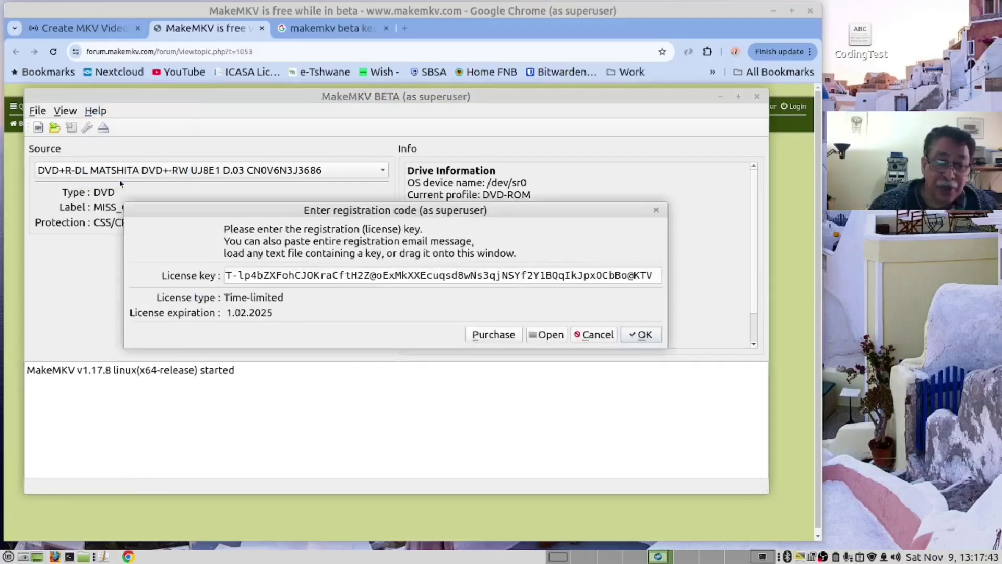
left_click_drag(270, 275, 421, 275)
left_click(347, 275)
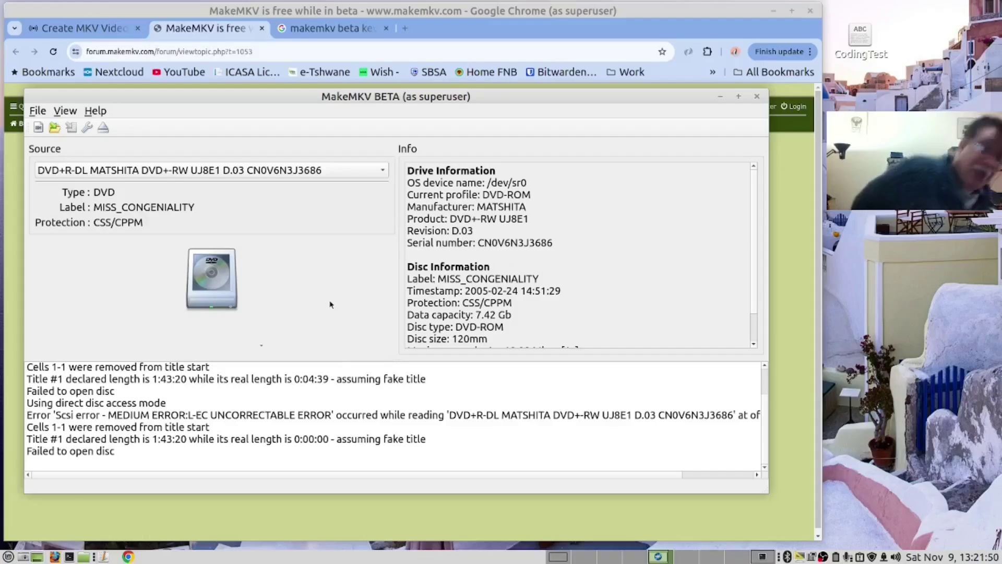
Step: Open the MakeMKV preferences and check the custom default destination path ending in Videos/DVD_Rips
left_click(86, 128)
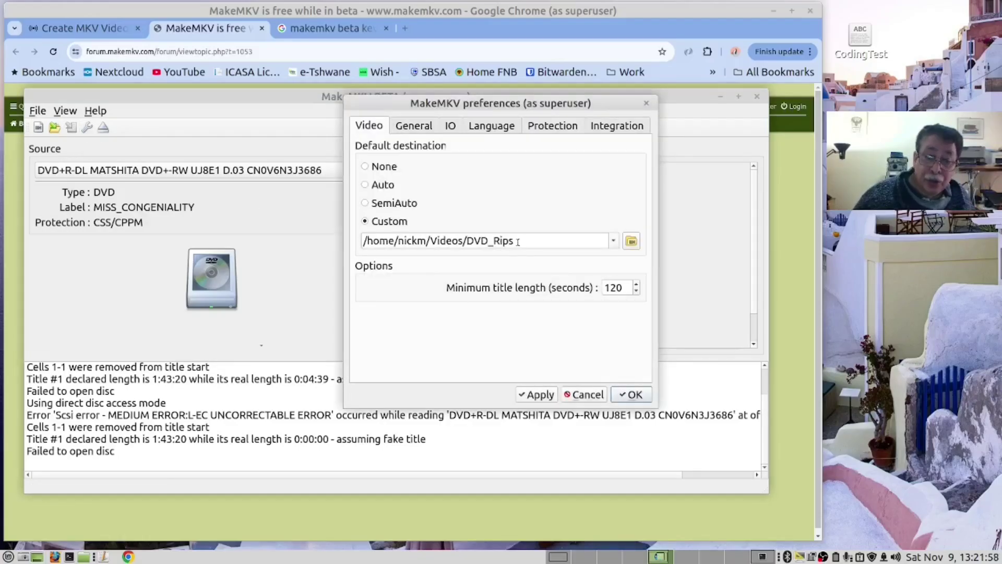
left_click_drag(517, 240, 363, 241)
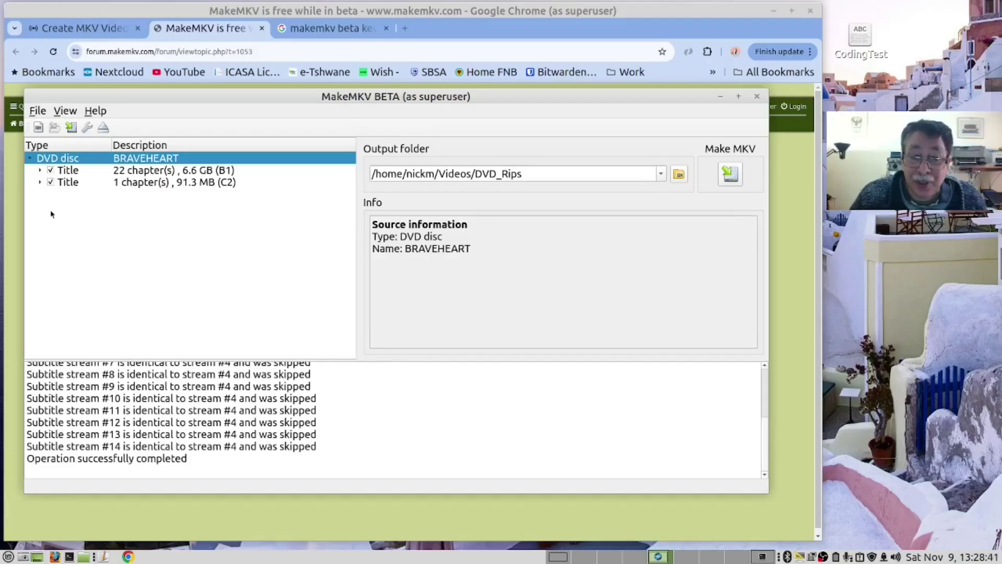
Step: Inspect the tracks of both BRAVEHEART titles and exclude the 1-chapter title by deselecting its DD Stereo English audio
left_click(41, 171)
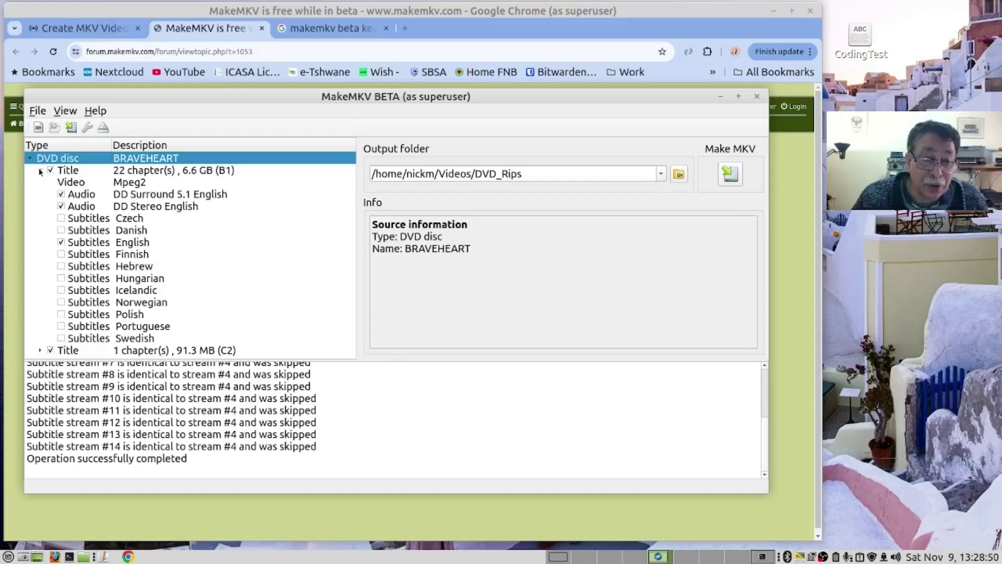
left_click(41, 170)
left_click(40, 182)
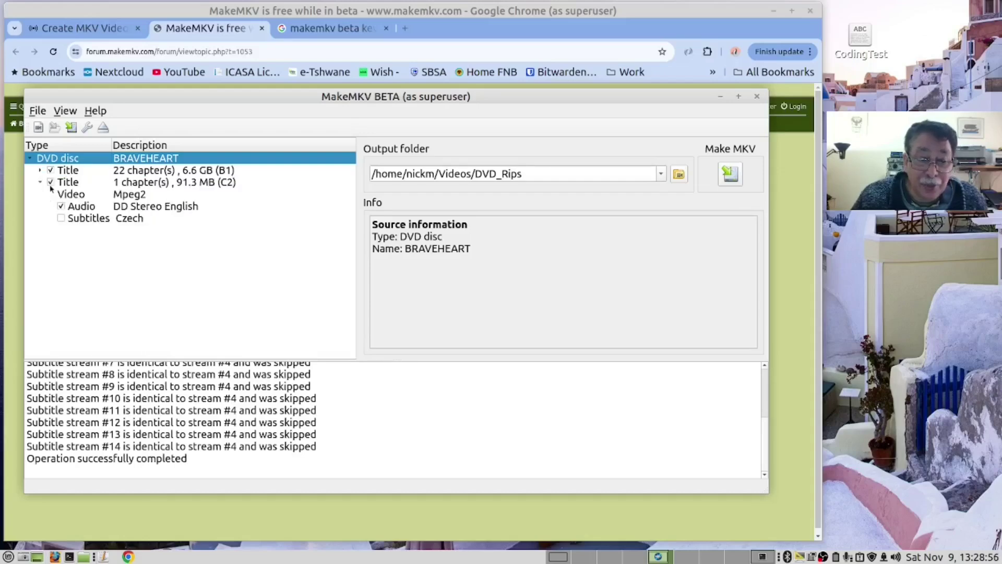
left_click(61, 206)
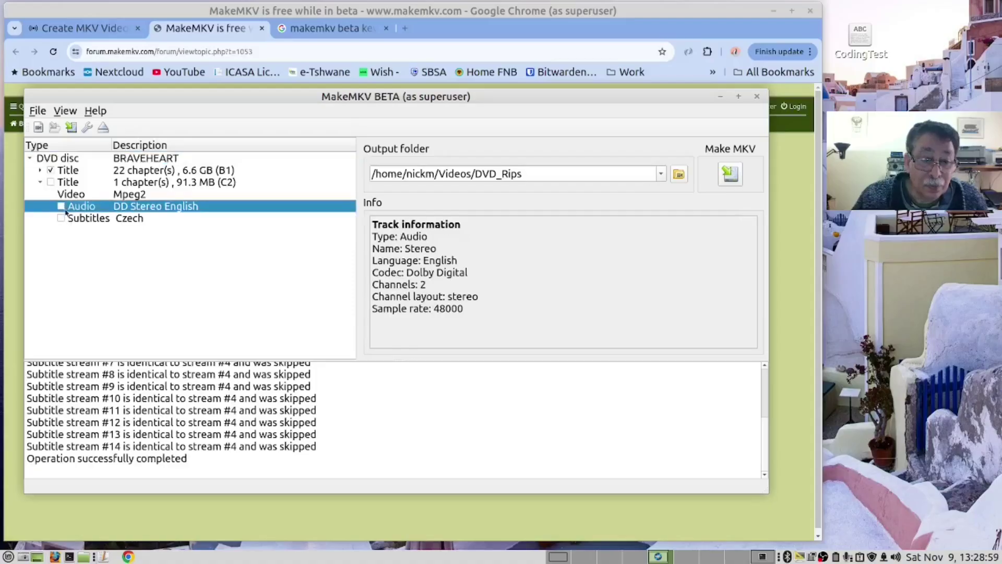
Step: Review the tracks of the 22-chapter BRAVEHEART title and start saving it as an MKV in the DVD_Rips folder
left_click(66, 172)
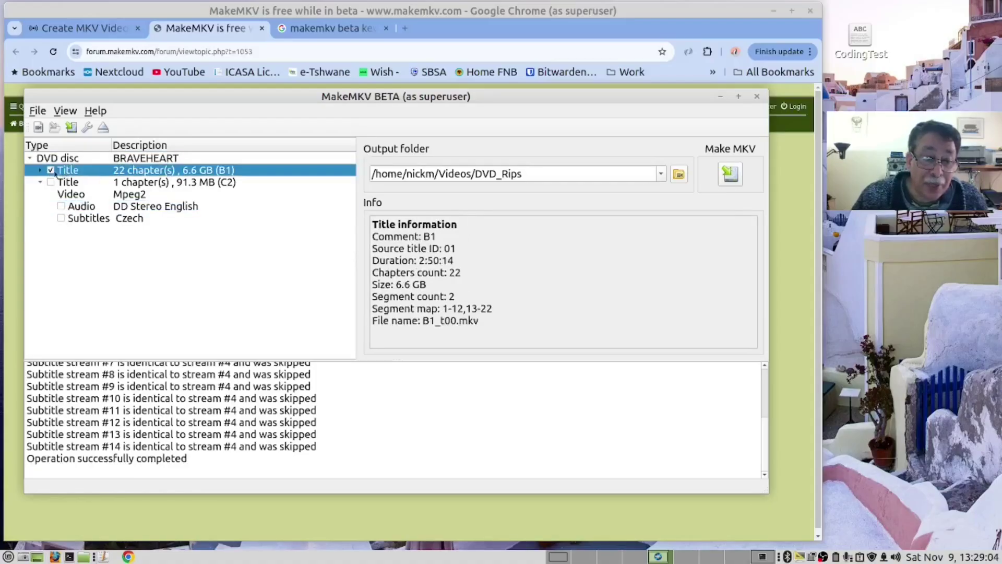
left_click(40, 171)
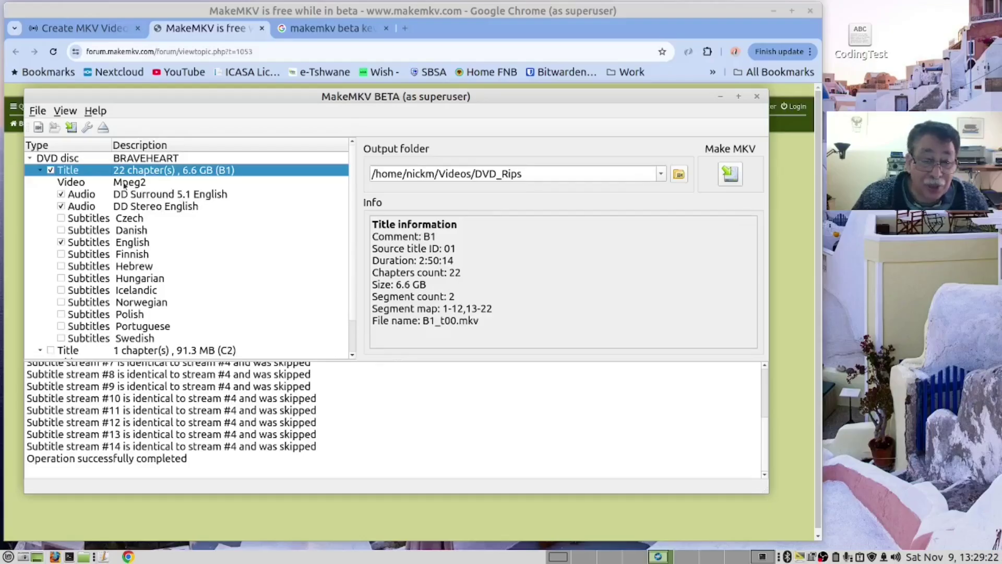
scroll(197, 220, "down", 1)
scroll(194, 221, "up", 1)
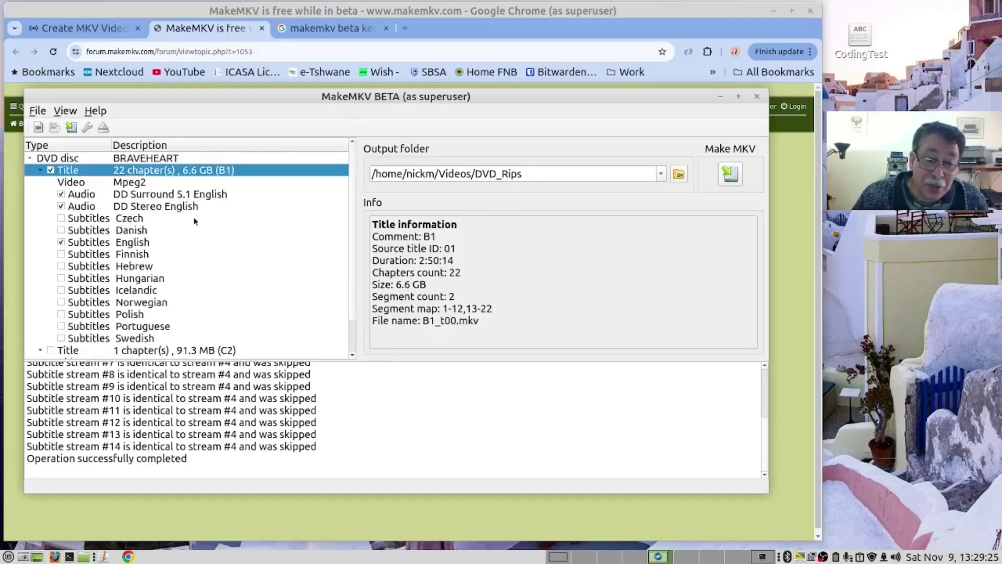
left_click(730, 174)
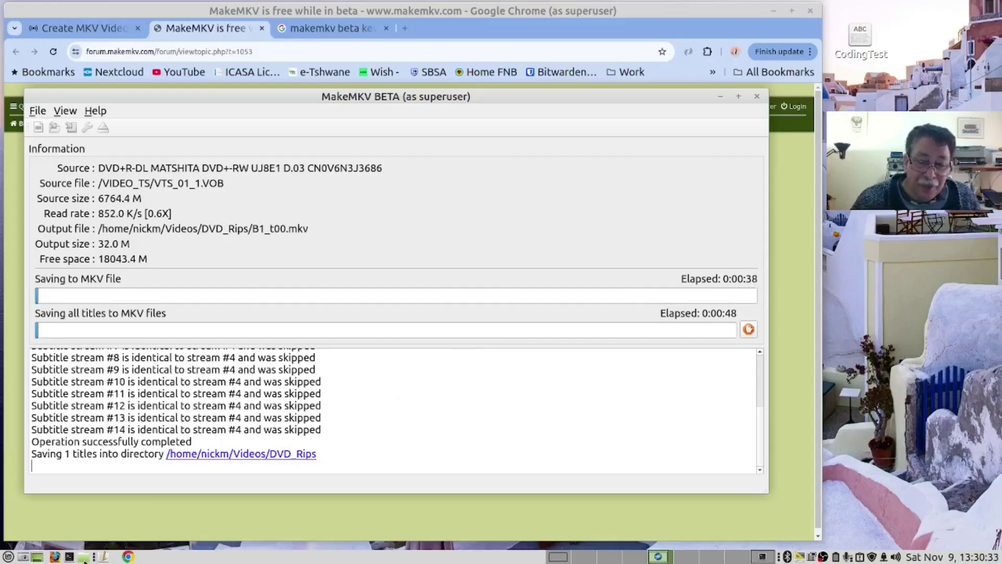
Step: Open the Videos/DVD_Rips folder in the file manager, dismissing the prompt for the inserted video DVD
left_click(85, 557)
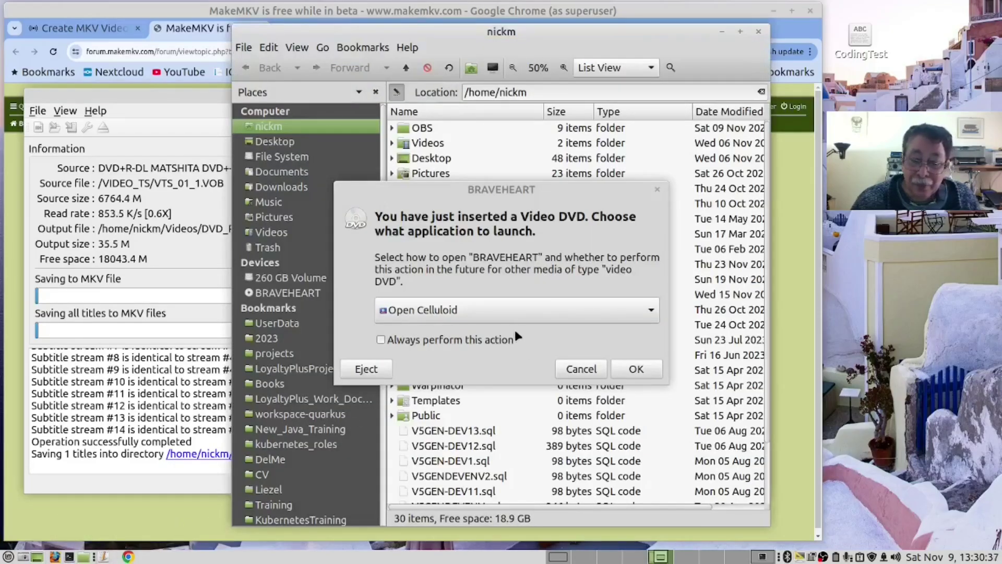
left_click(580, 369)
double_click(423, 142)
double_click(425, 127)
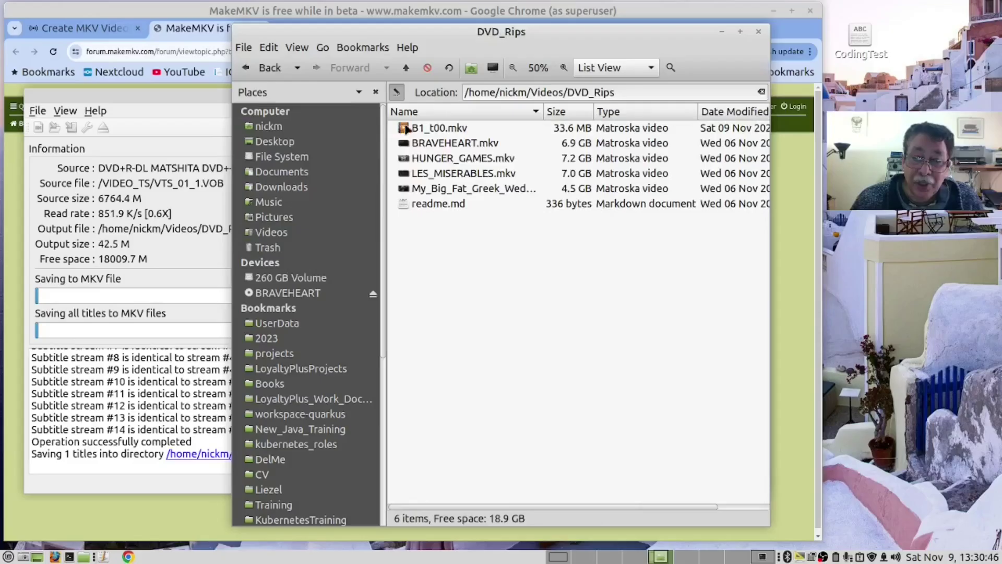
Step: Compare the growing B1_t00.mkv and the existing BRAVEHEART.mkv in DVD_Rips with the MakeMKV saving progress
left_click(452, 131)
left_click_drag(428, 36, 627, 112)
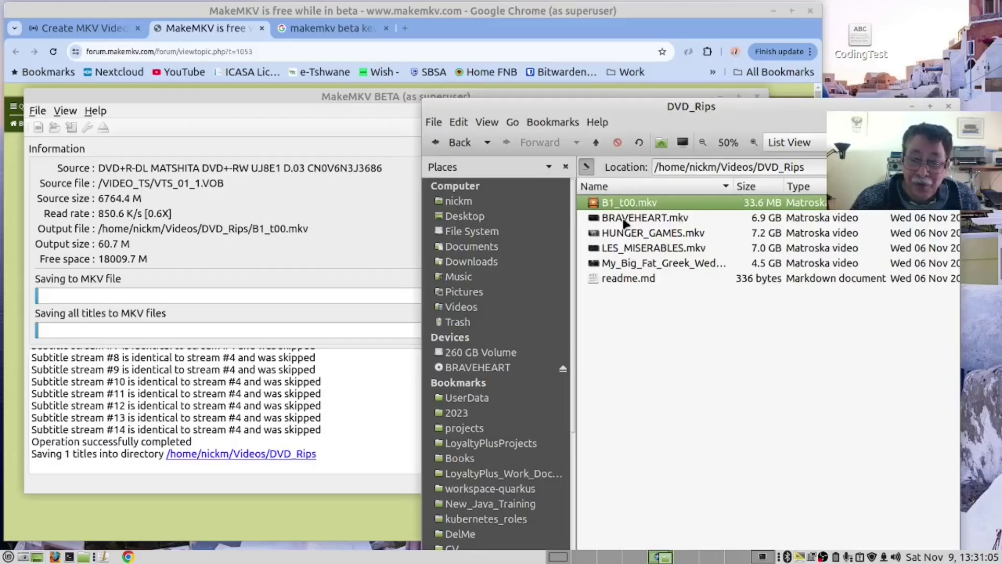
left_click(625, 220)
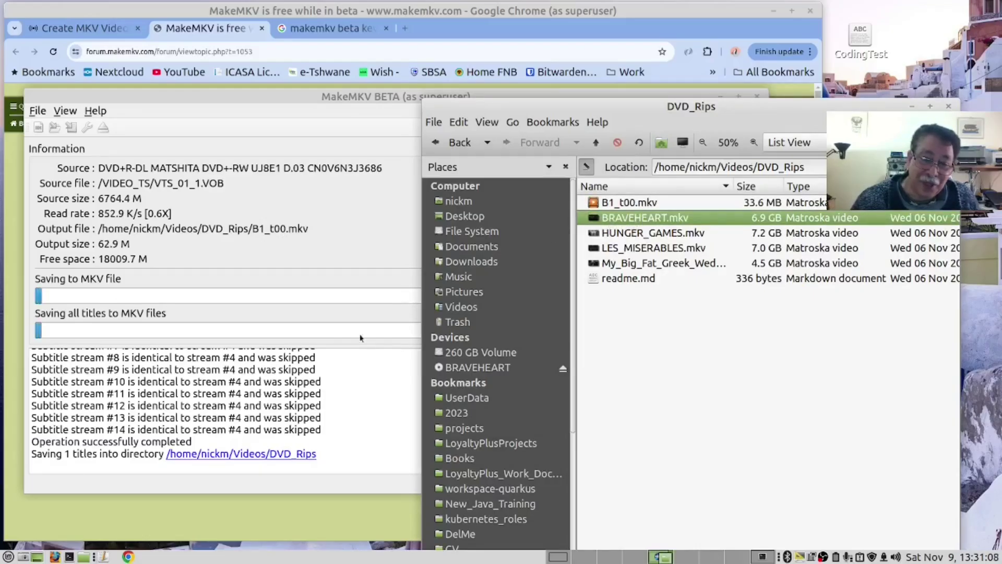
left_click(247, 328)
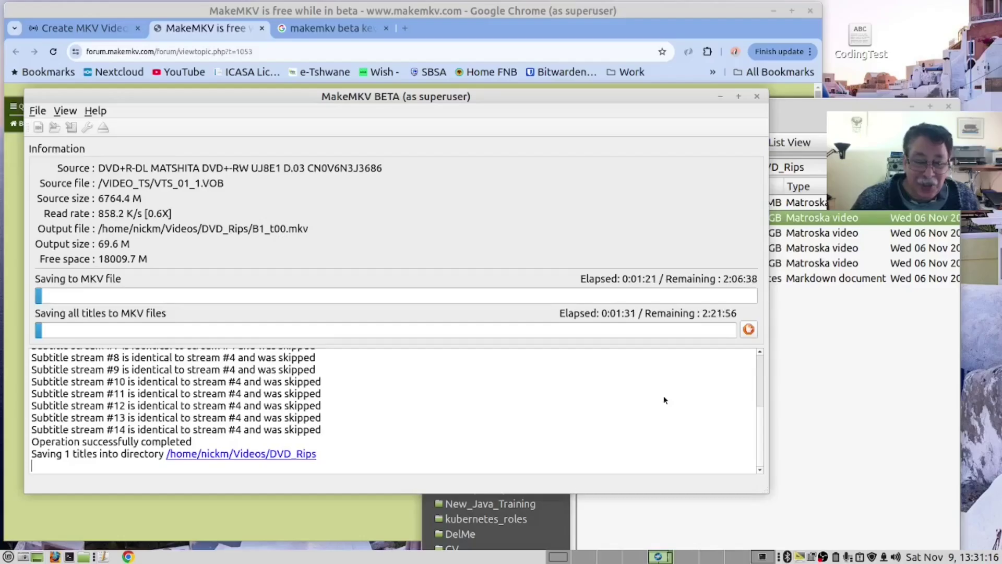
left_click(878, 366)
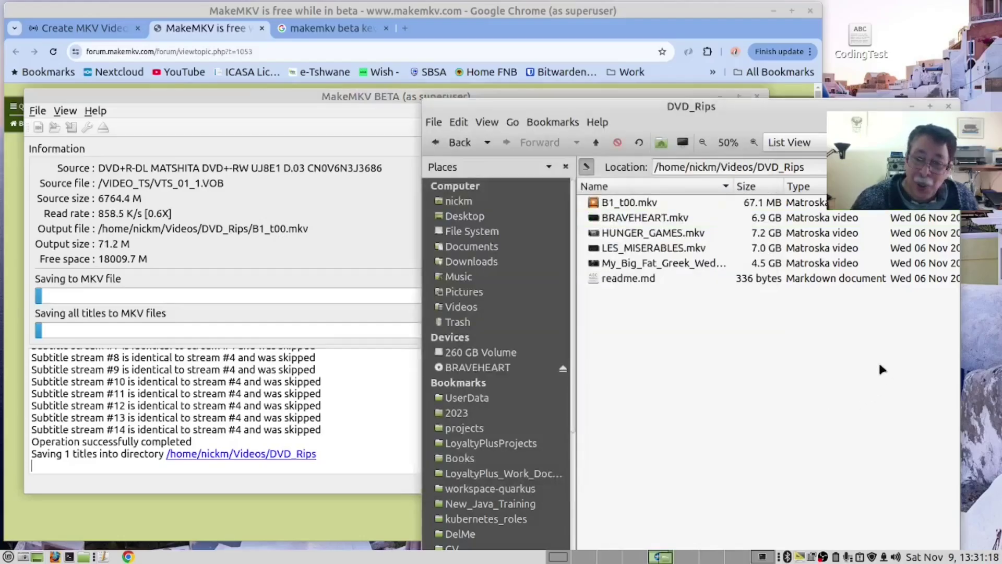
left_click(644, 206)
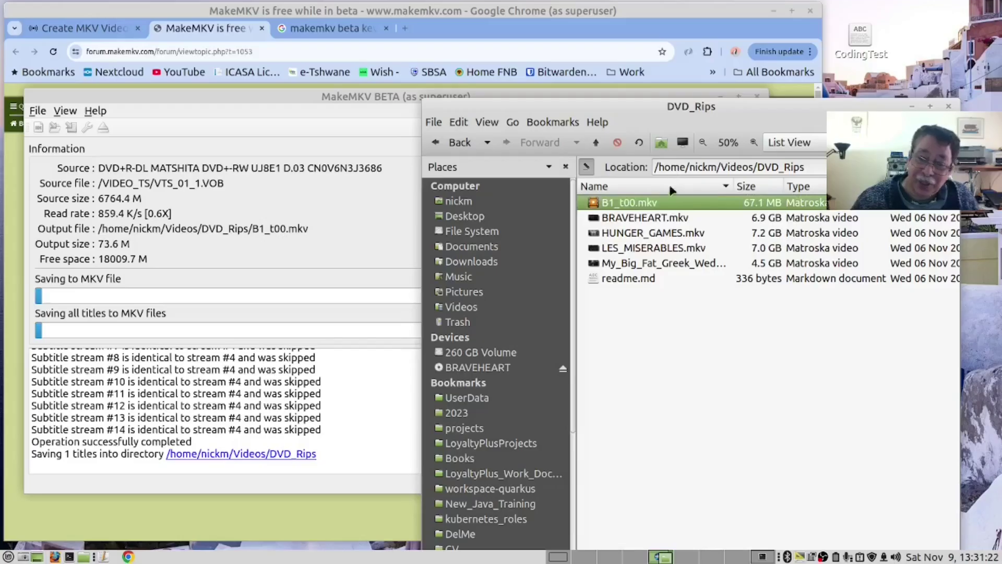
Step: Cancel the running MKV save operation in MakeMKV and dismiss the completion message
key("alt+Tab")
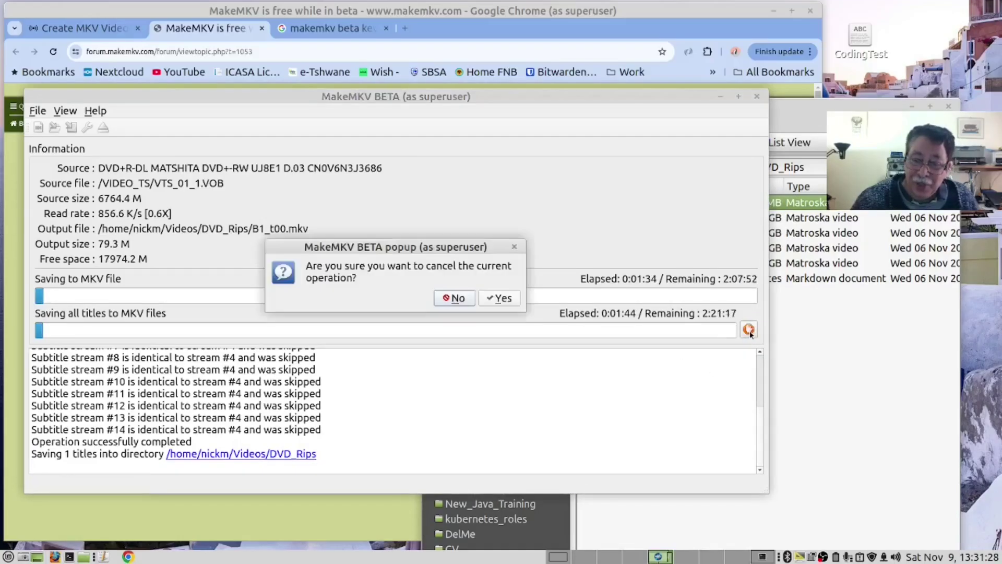
left_click(750, 330)
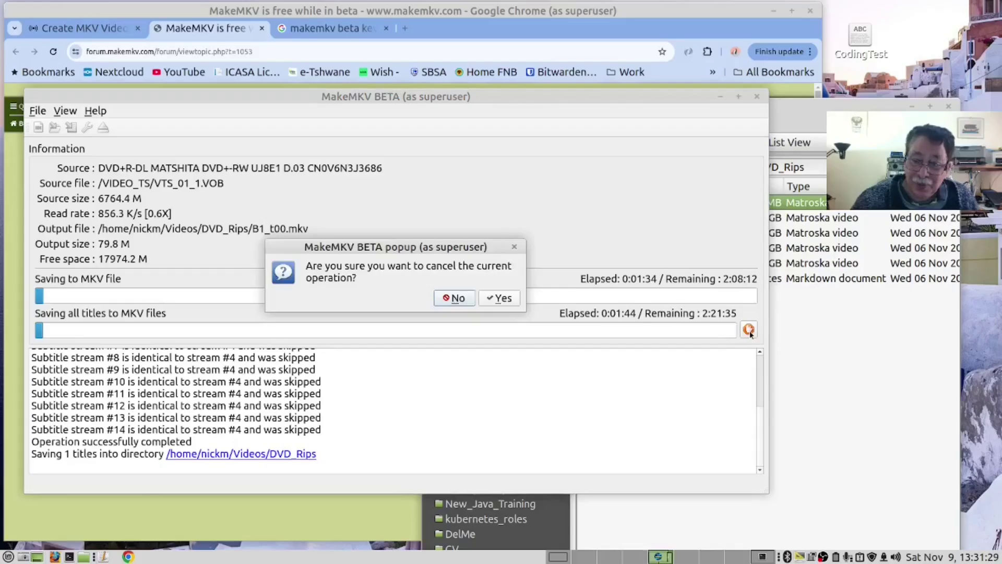
left_click(502, 298)
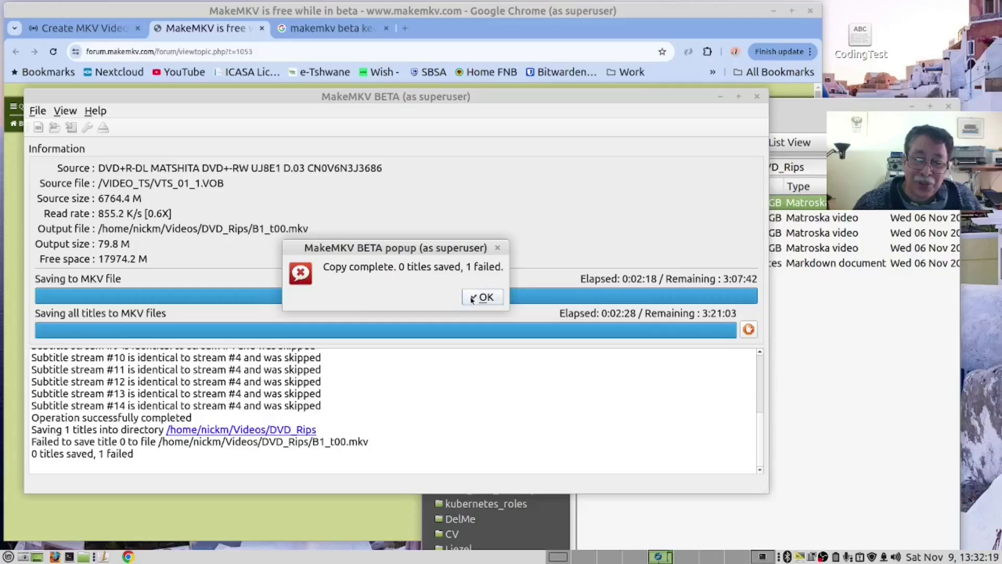
left_click(481, 297)
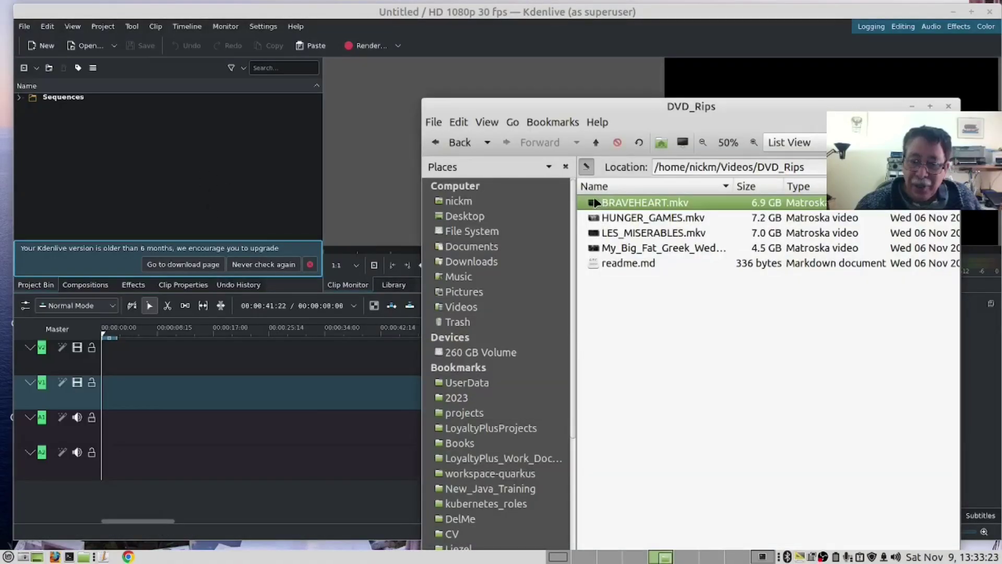
Step: Import BRAVEHEART.mkv from DVD_Rips into the Kdenlive project bin, accepting its 720x576, 25 fps profile, and place the clip on the timeline
left_click_drag(595, 202, 85, 148)
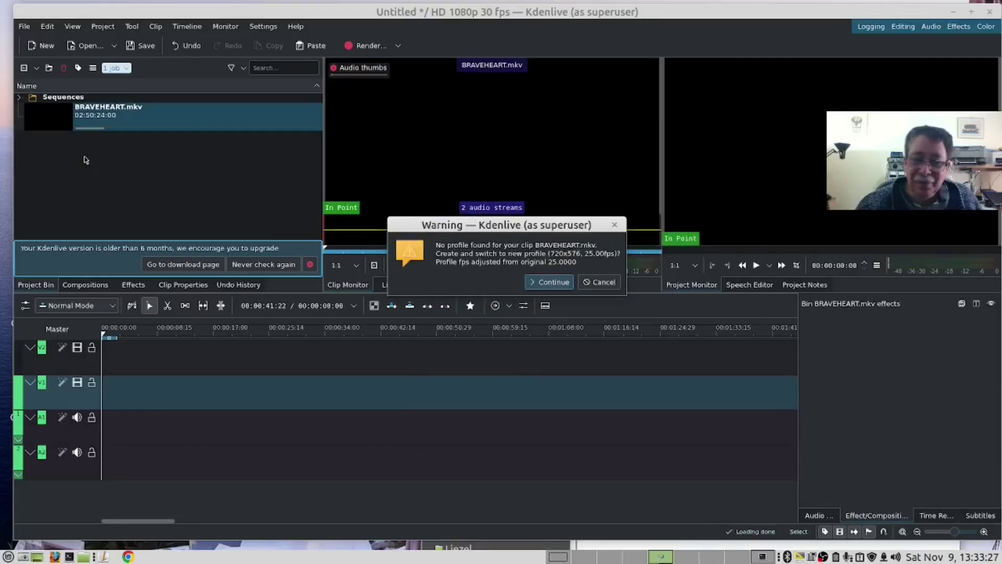
key("Return")
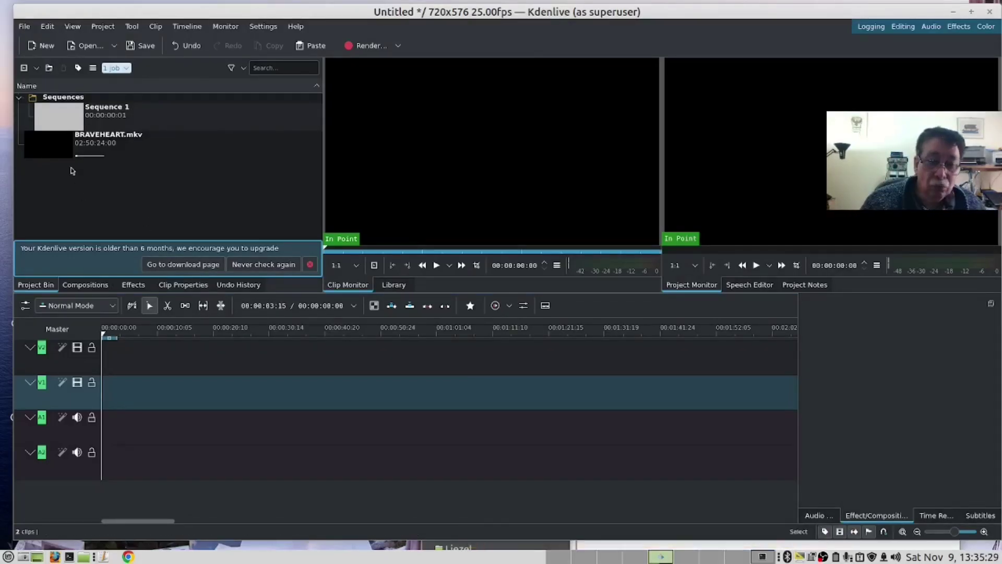
left_click(198, 146)
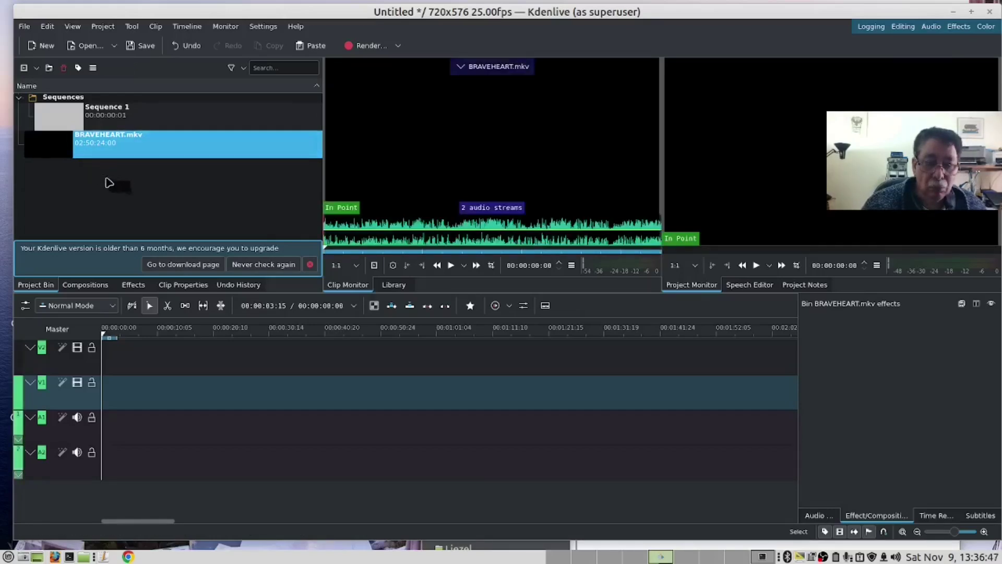
key("space")
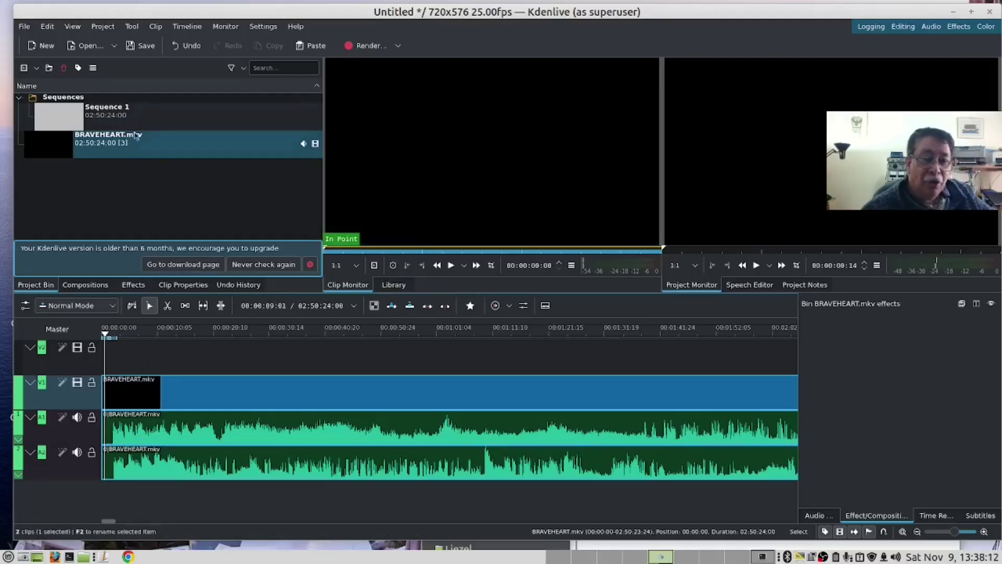
Step: Render the full project to untitled.mp4 in Videos with the MP4-H264/AAC preset, and remove the finished job from the queue
left_click(102, 28)
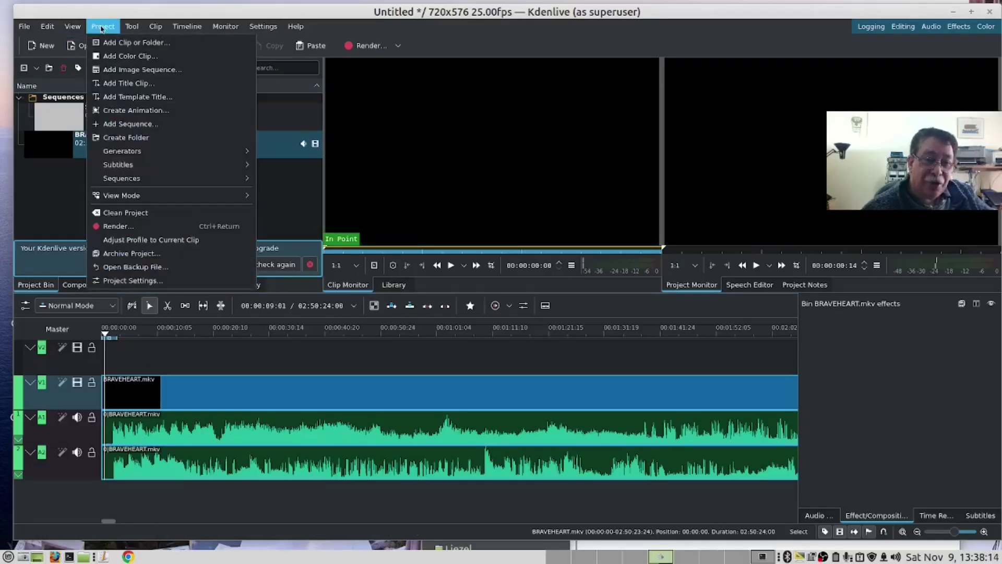
left_click(122, 226)
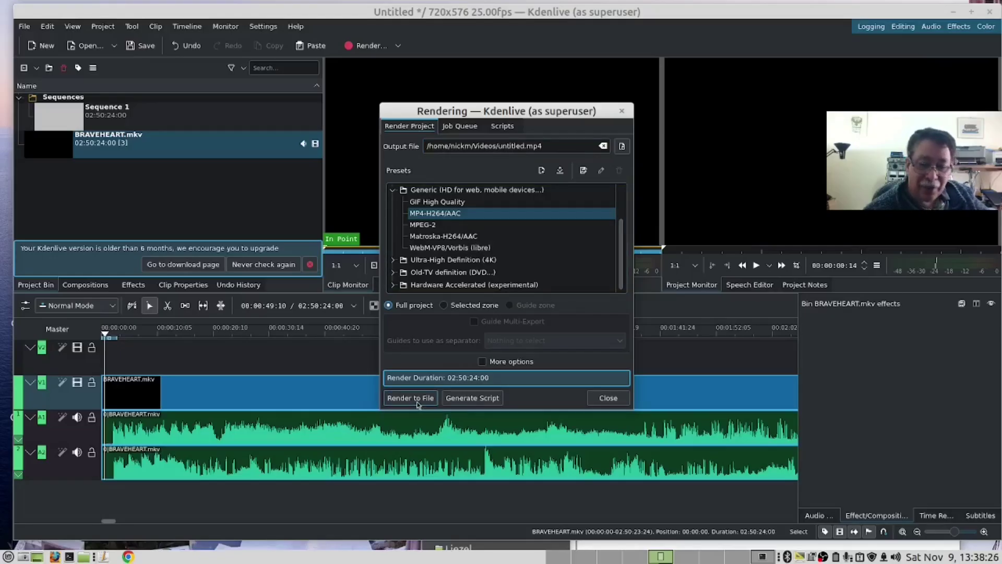
left_click(416, 402)
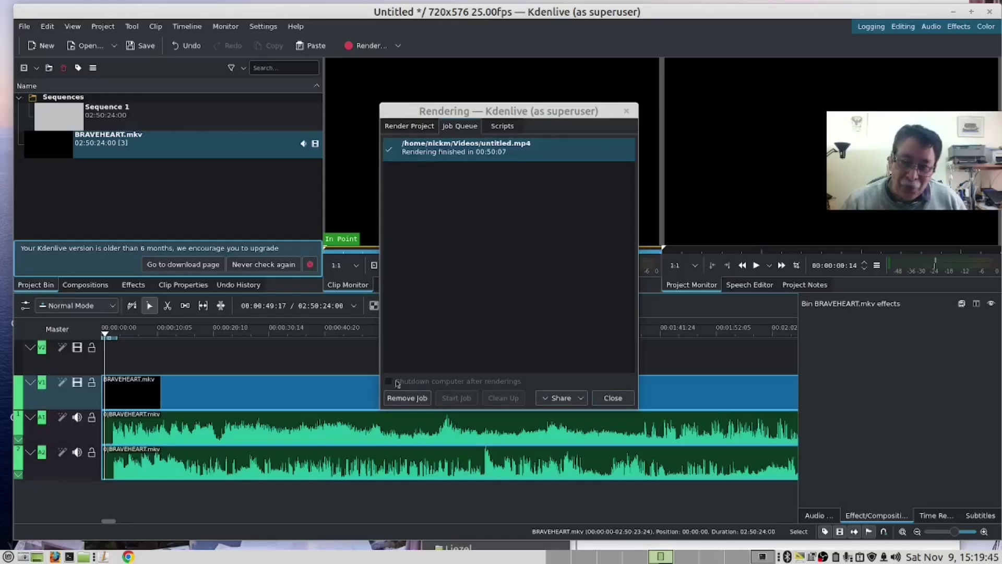
left_click(411, 398)
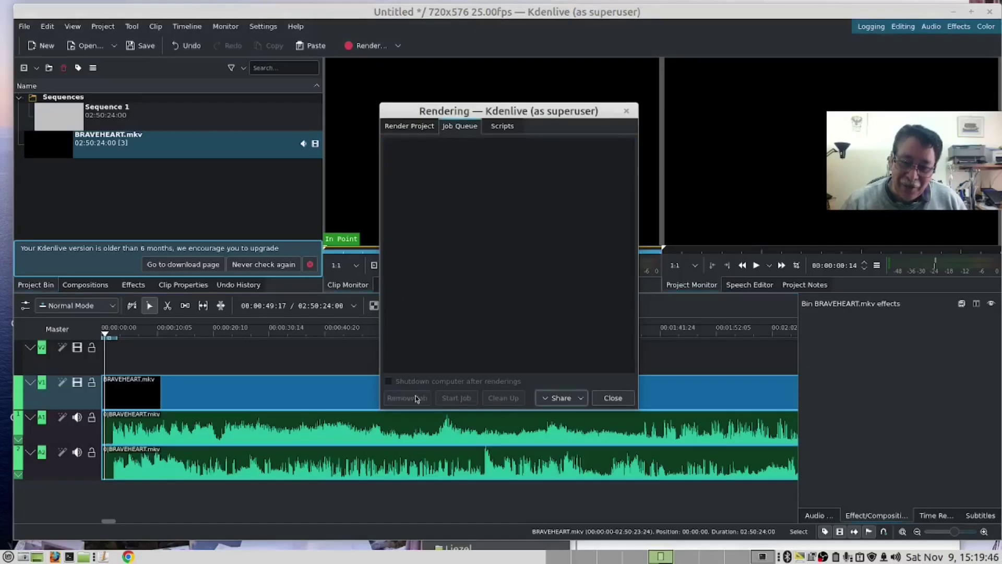
left_click(615, 399)
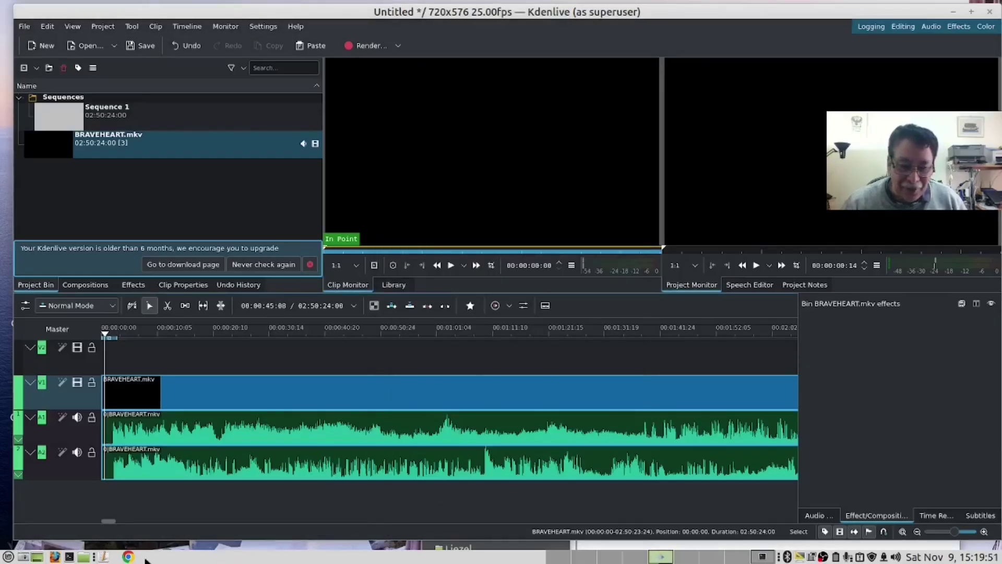
Step: Rename untitled.mp4 in the file manager's Videos folder to Braveheart.mp4 and open the video for playback
left_click(83, 557)
left_click(290, 233)
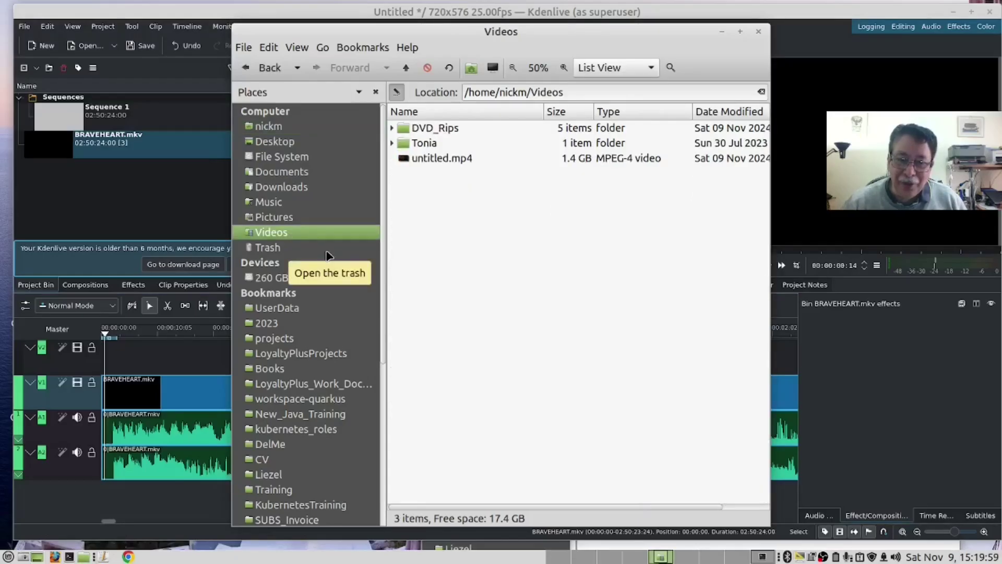
left_click(430, 161)
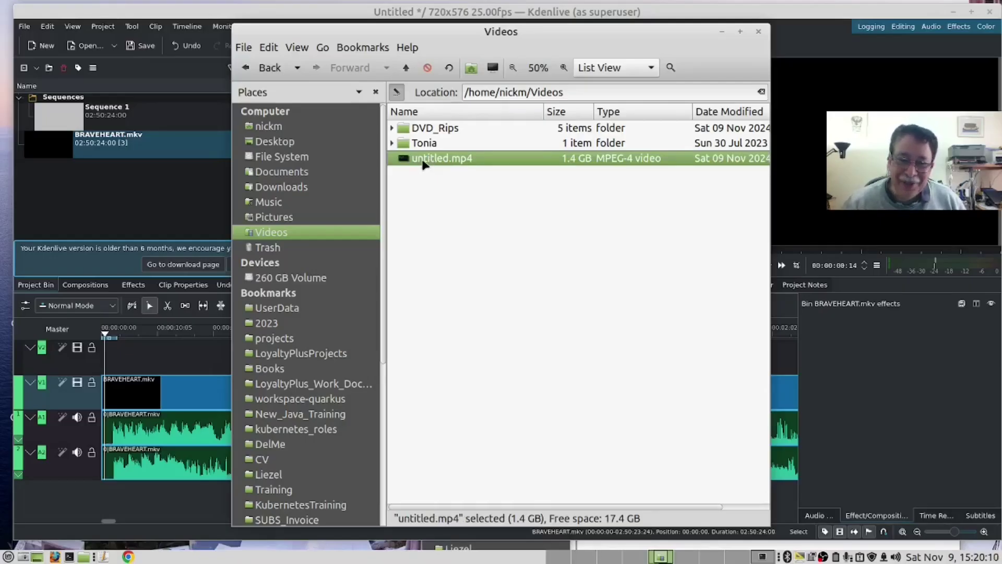
right_click(423, 165)
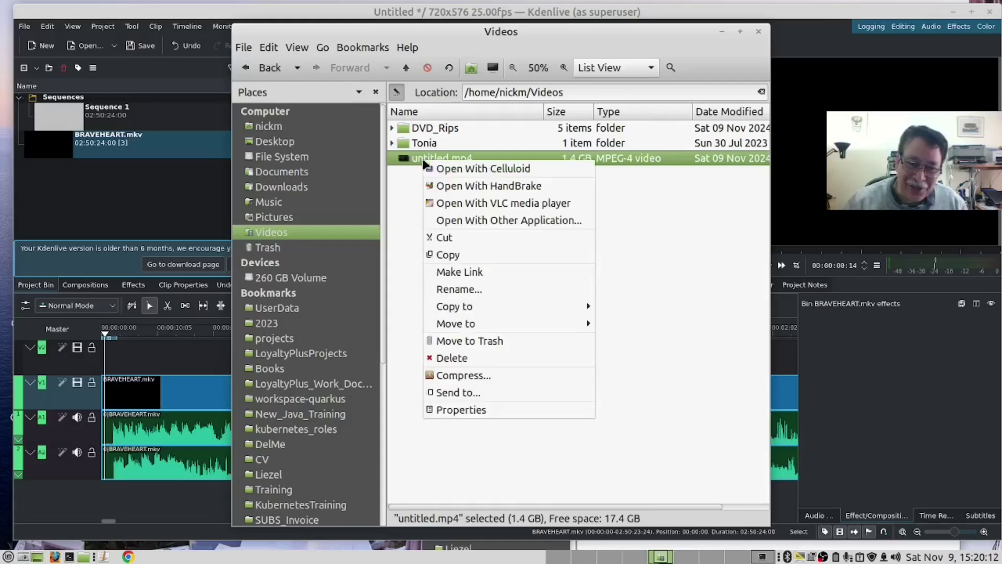
left_click(460, 290)
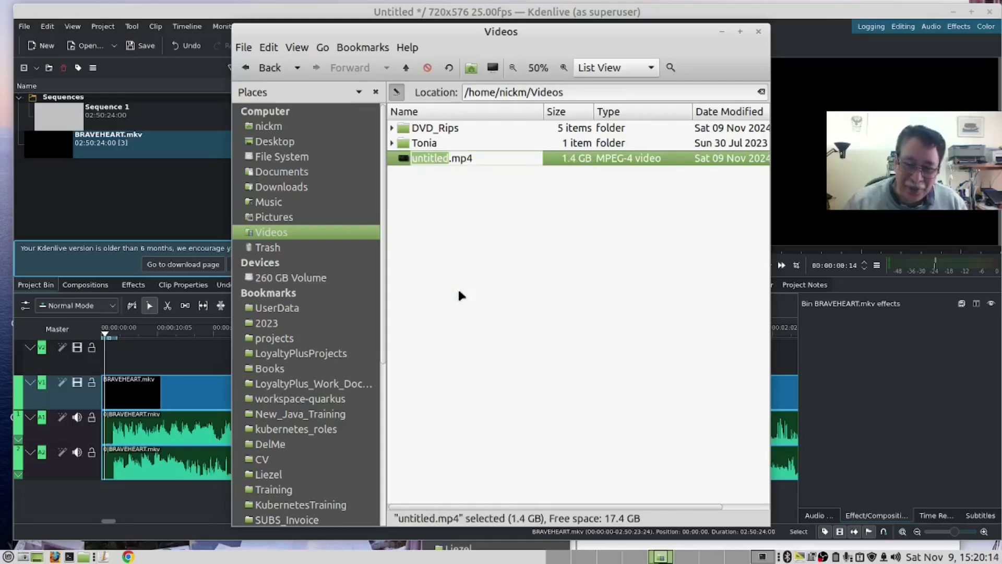
type("Bra")
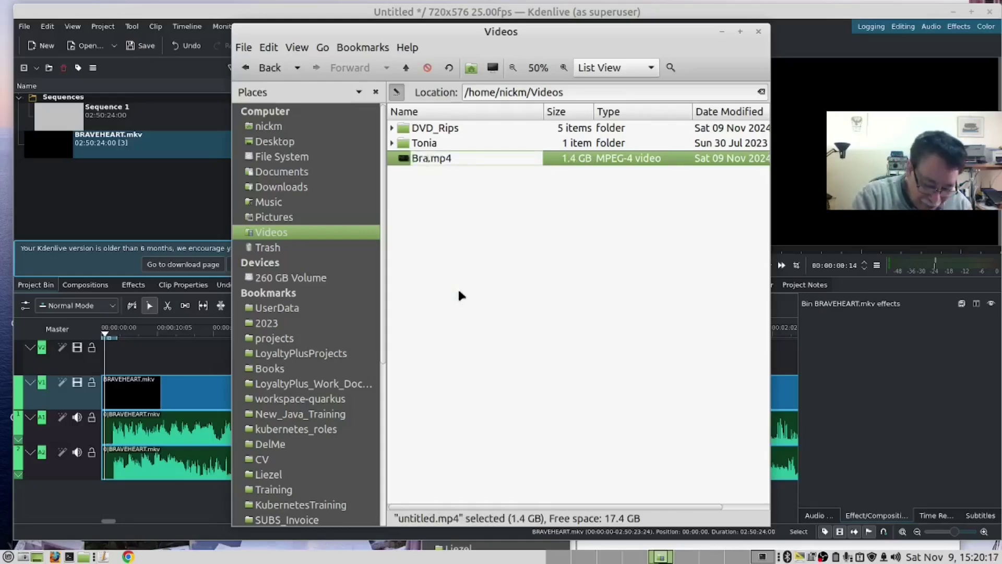
type("veheart")
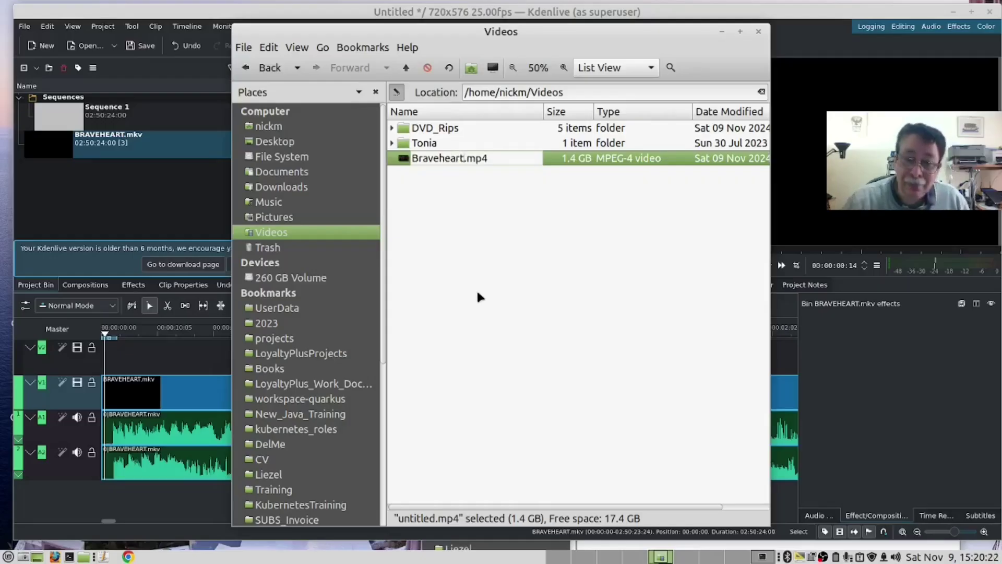
left_click(480, 276)
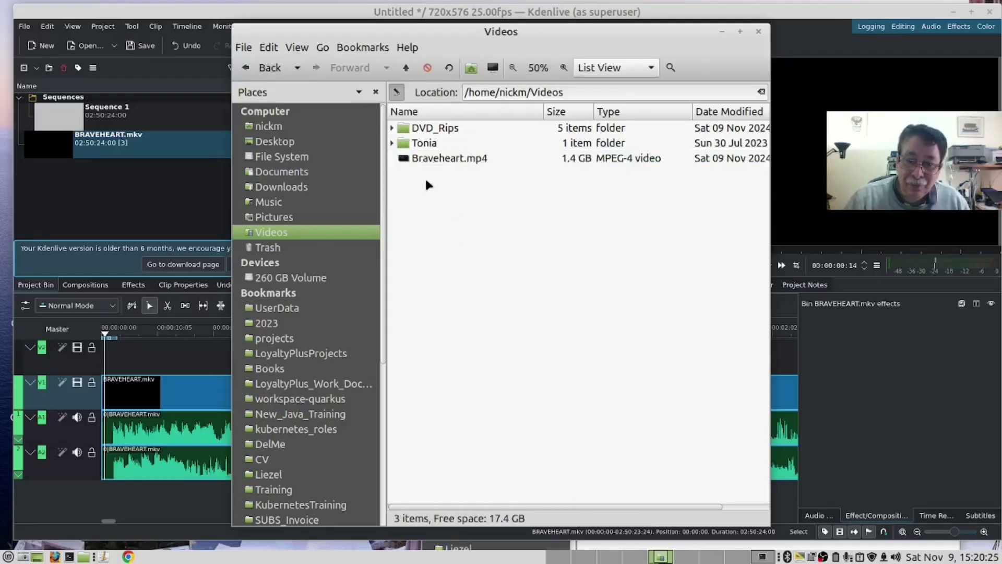
double_click(410, 161)
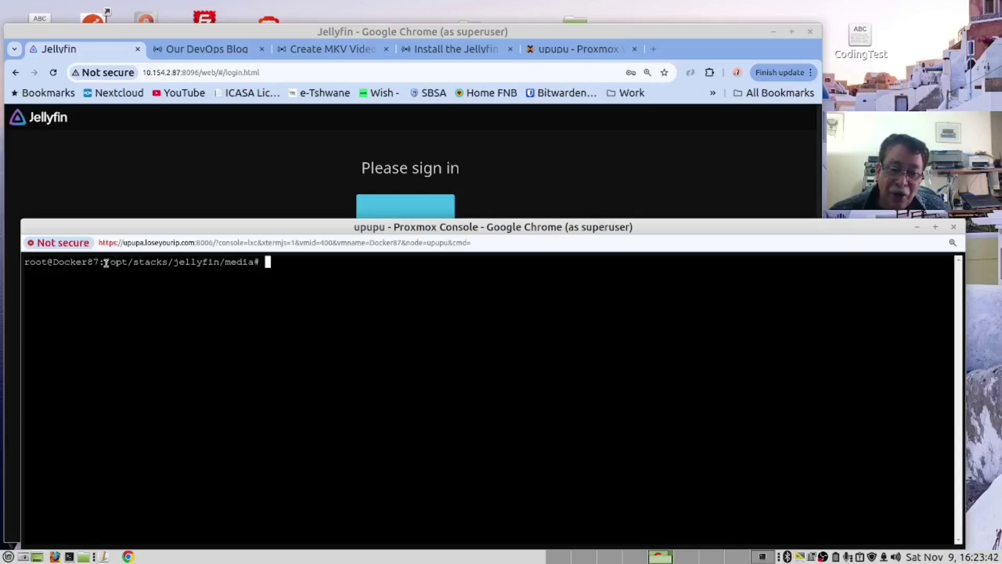
Step: Examine the /opt/stacks/jellyfin/media path in the Docker87 Proxmox console and list the folder's contents with ls -la
left_click_drag(106, 263, 166, 259)
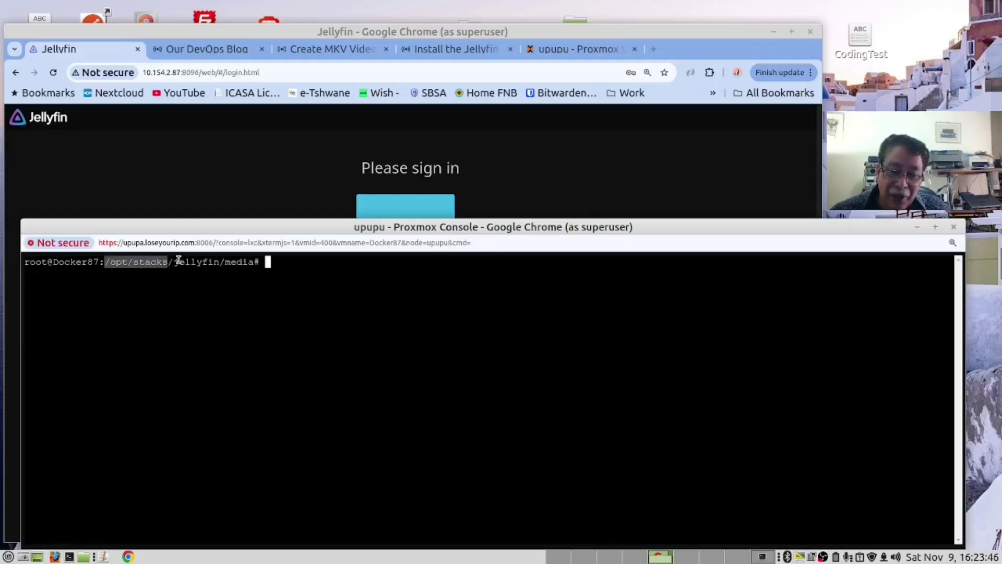
left_click(176, 259)
left_click_drag(176, 261, 218, 263)
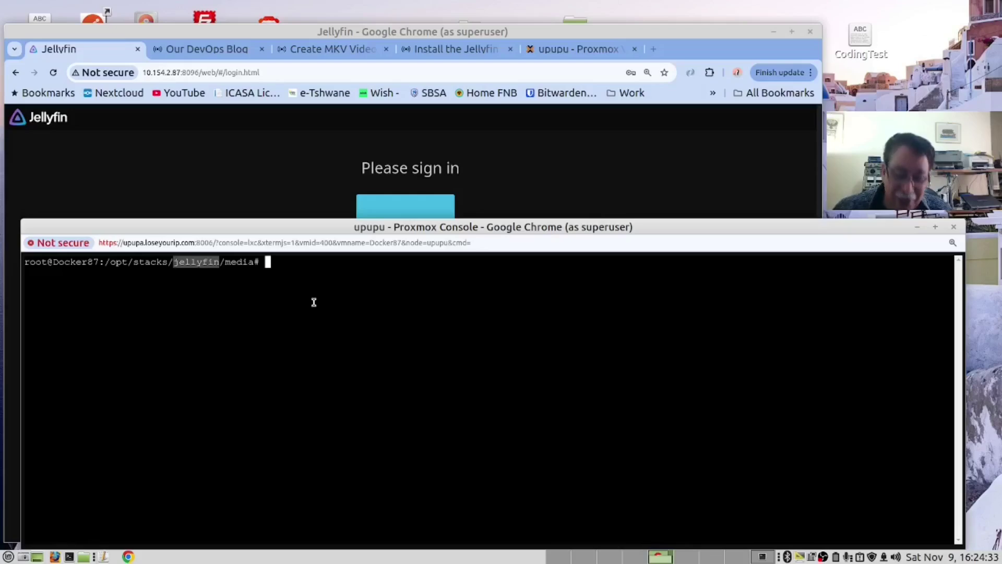
type("ls -la")
key("Return")
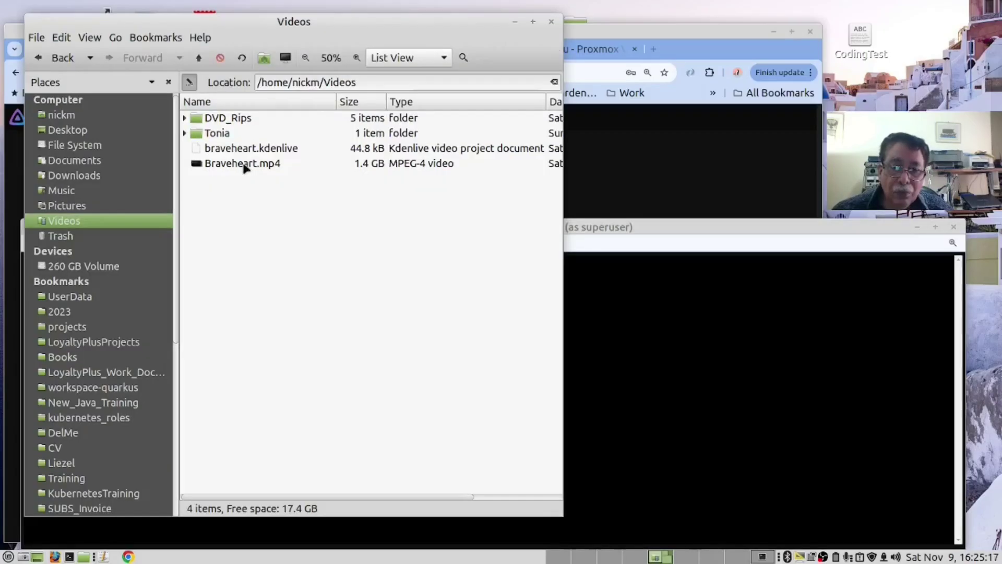
Step: Set up an SSH server connection in the file manager to 10.154.2.87 with the folder /opt/stacks
left_click(244, 164)
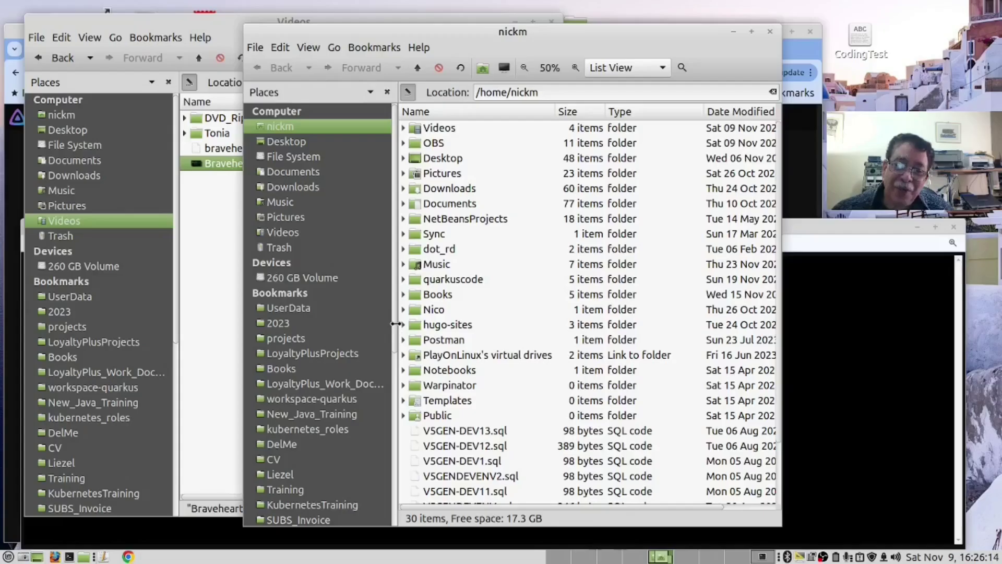
scroll(393, 327, "down", 4)
left_click(255, 48)
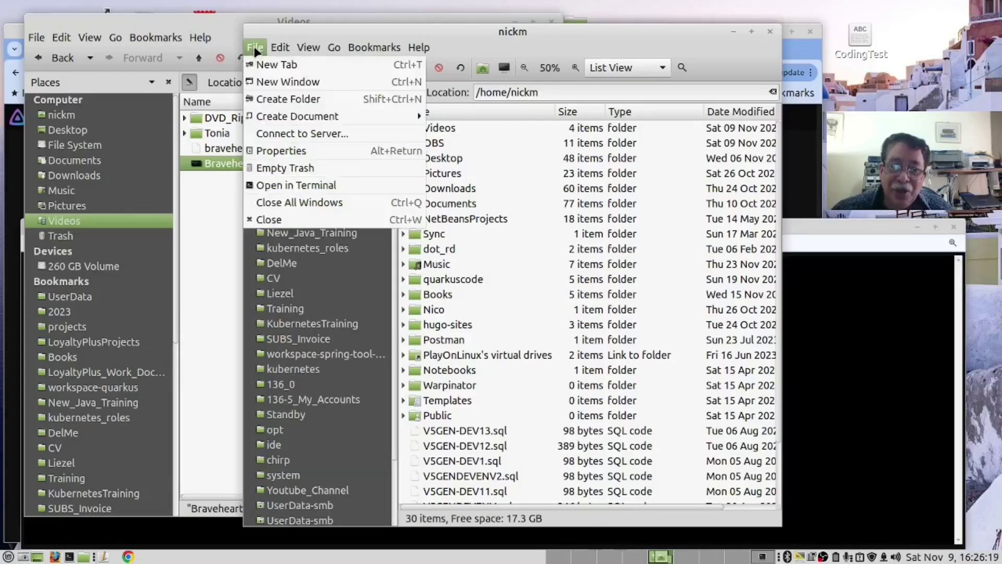
left_click(317, 134)
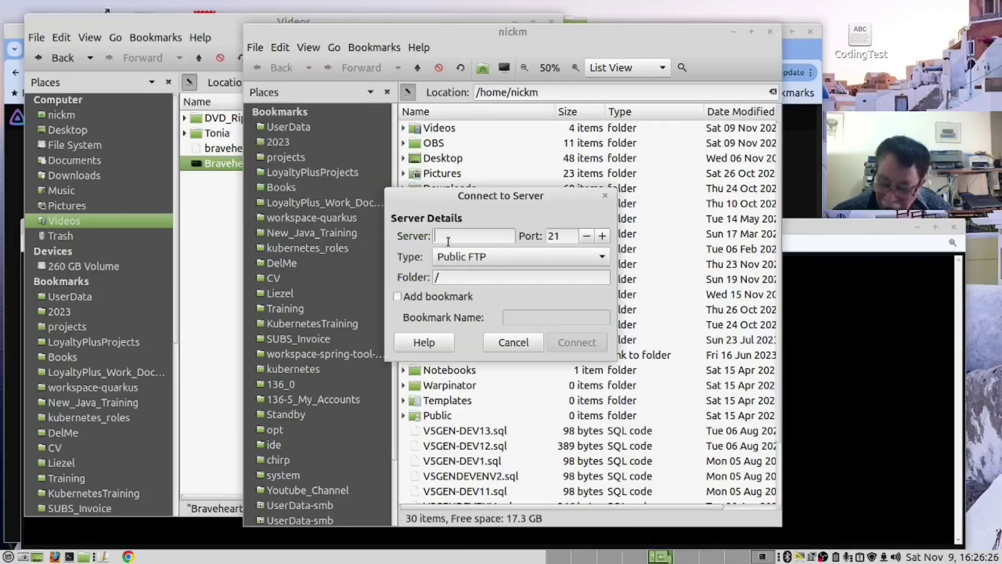
type("10.154.2.87")
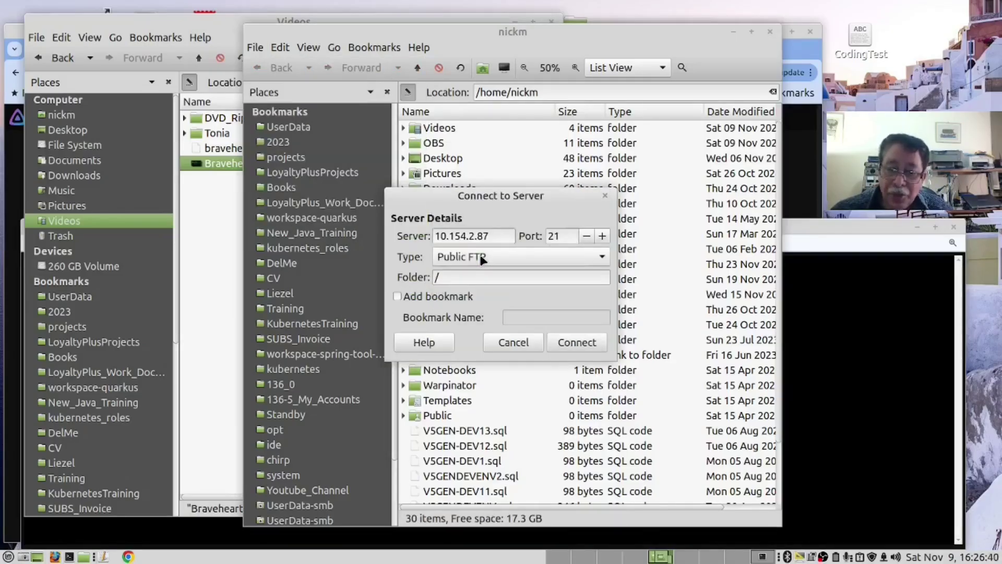
left_click(477, 257)
left_click(477, 257)
left_click(449, 218)
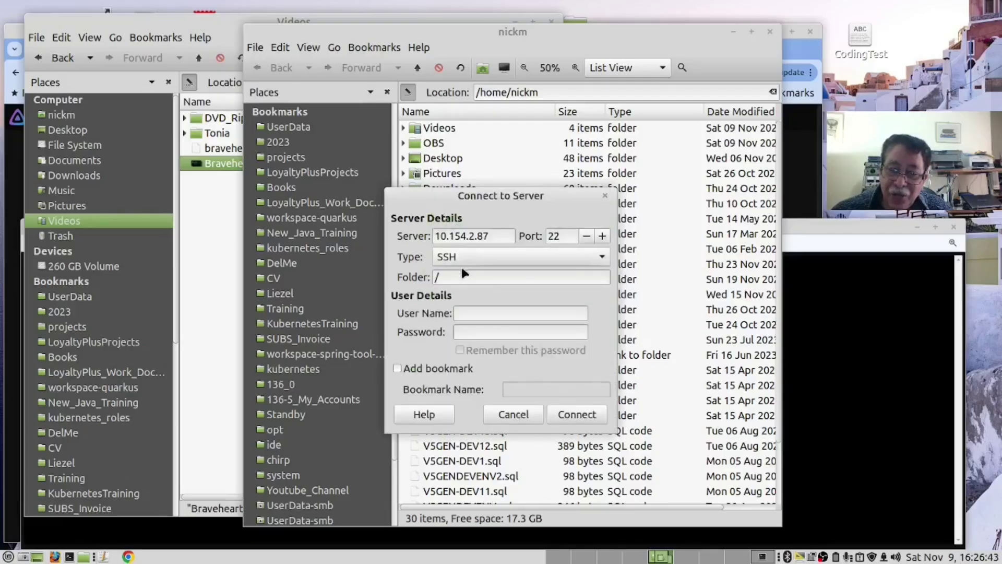
left_click(460, 275)
type("opt/stacks")
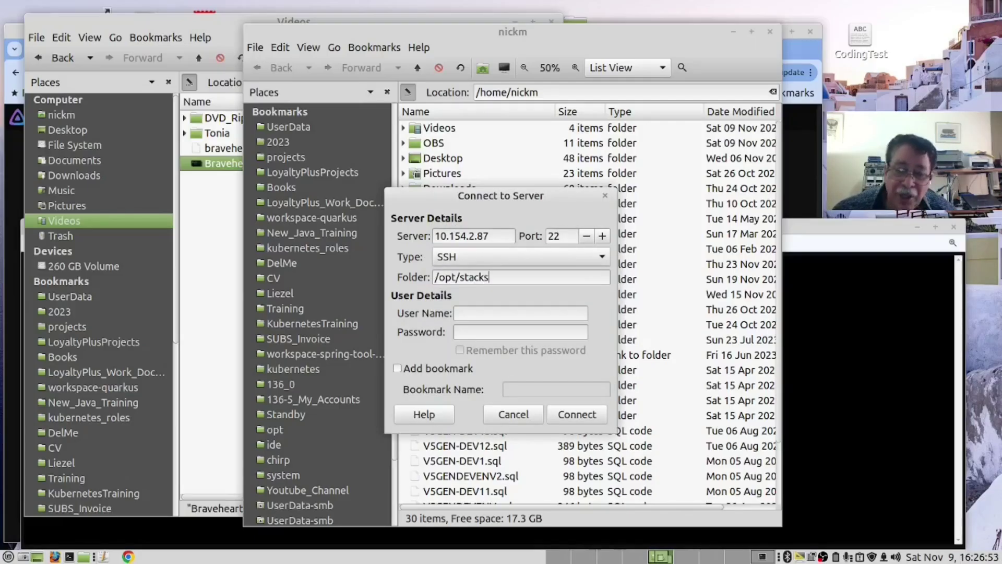
Step: Enter the account's user name and password for the SSH connection, and cancel the Connect to Server dialog
left_click(458, 311)
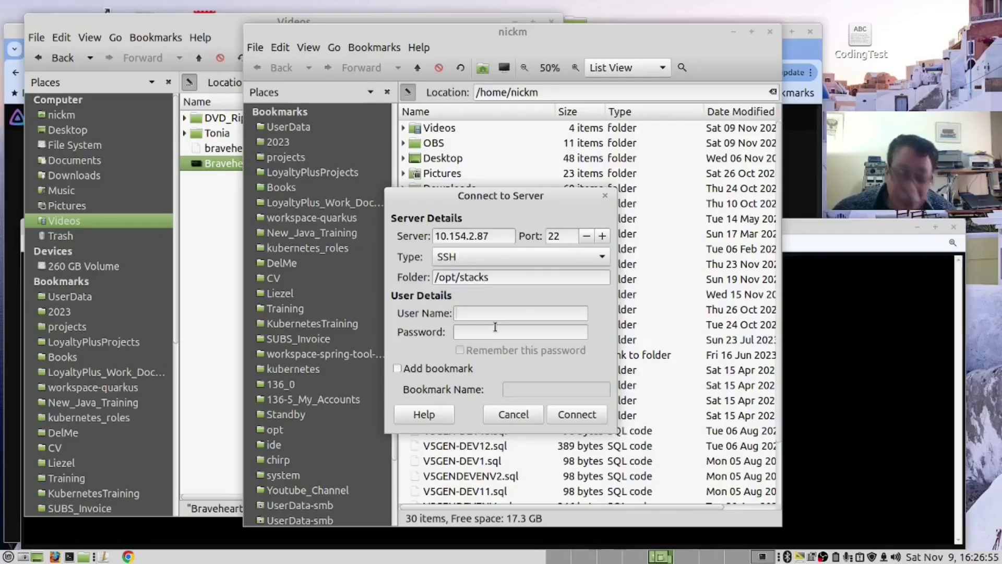
type("nico")
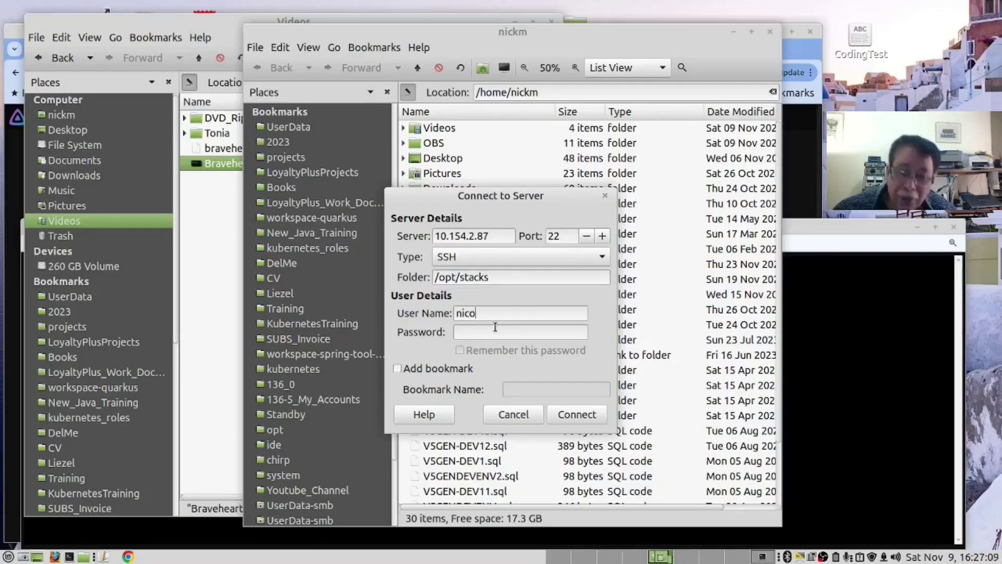
left_click(501, 330)
type("***************")
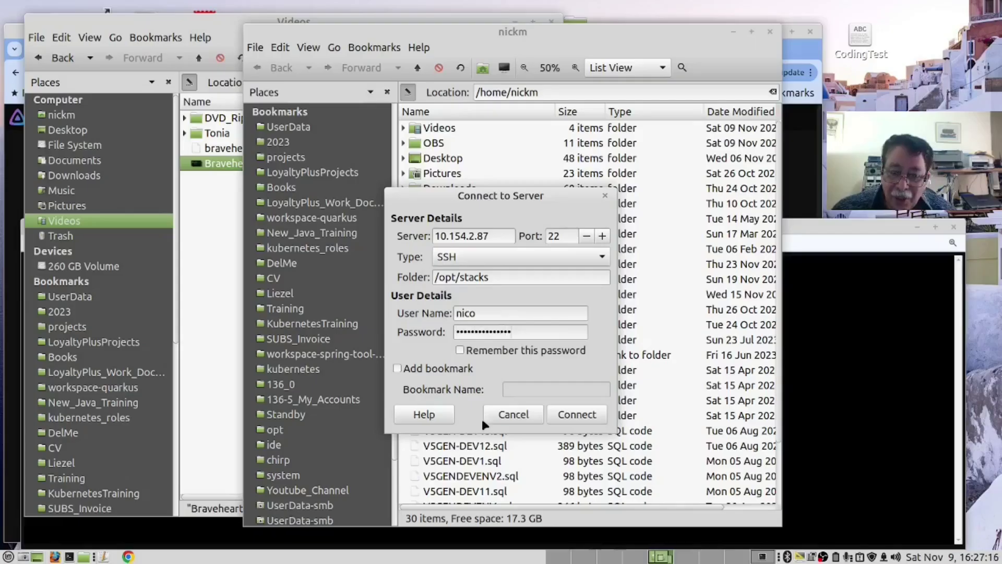
left_click(519, 415)
Step: Connect through the saved Jellyfin bookmark and open the stacks/jellyfin/media/ClasicMovies folder on the server
scroll(375, 424, "down", 3)
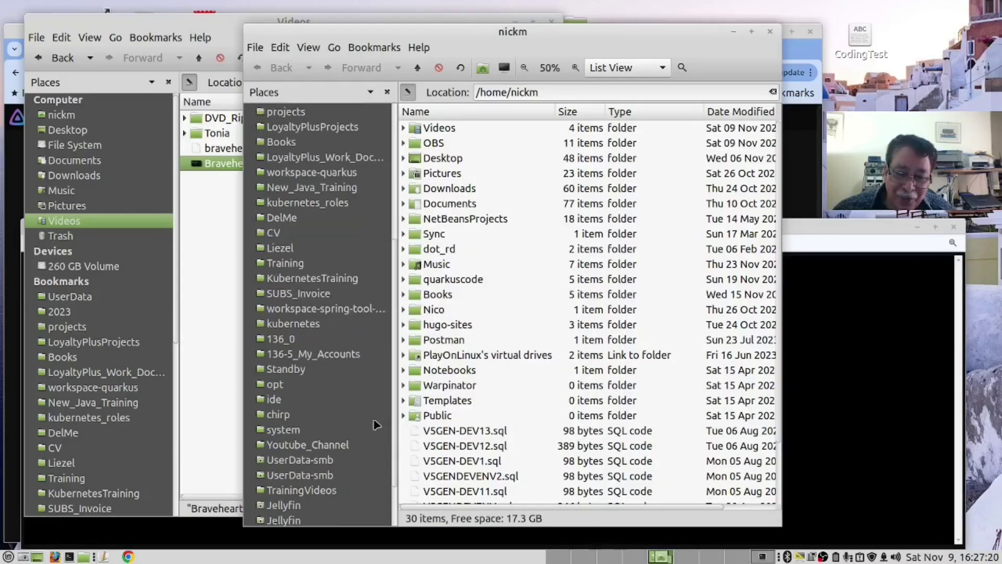
left_click(277, 475)
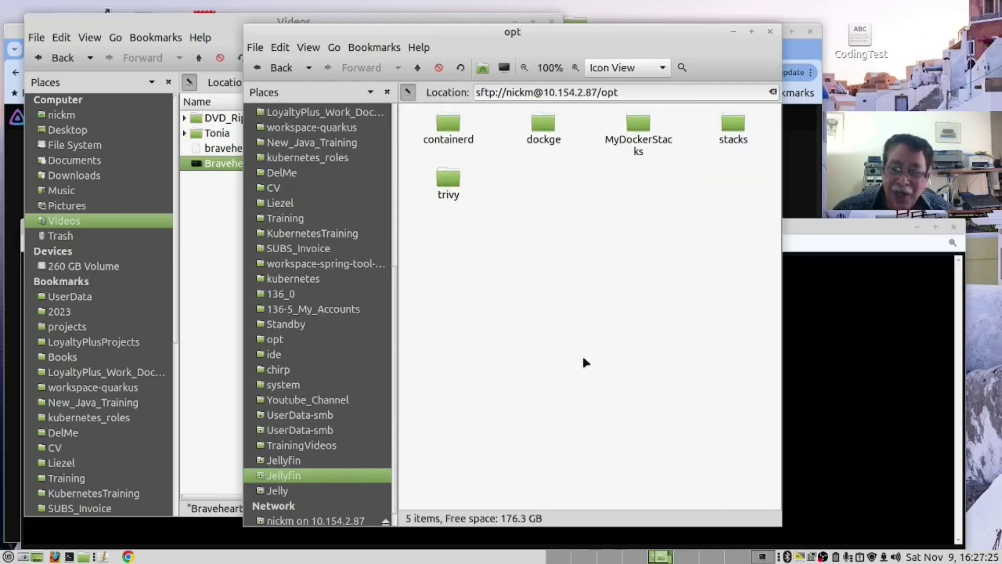
double_click(733, 128)
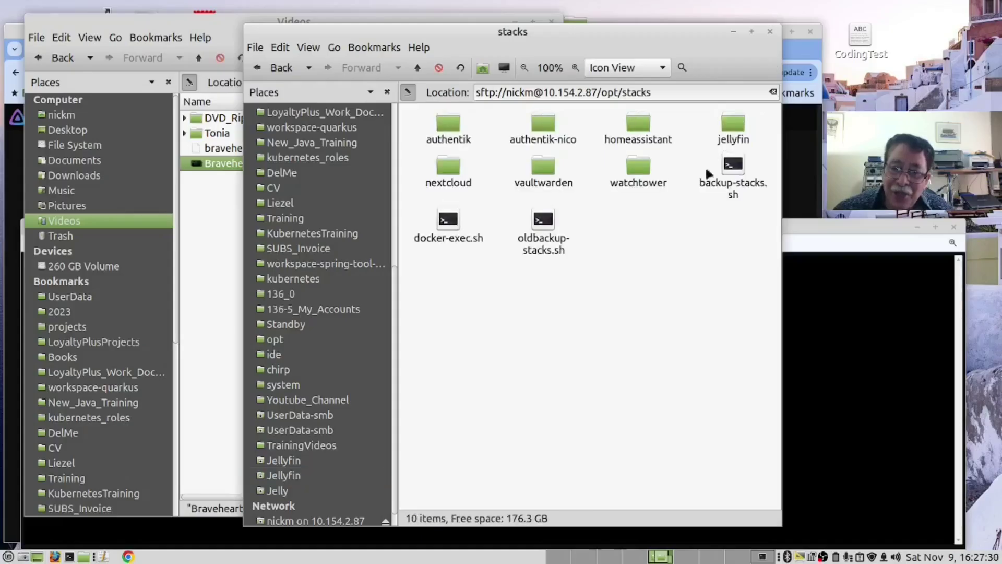
double_click(733, 128)
left_click(636, 131)
double_click(636, 129)
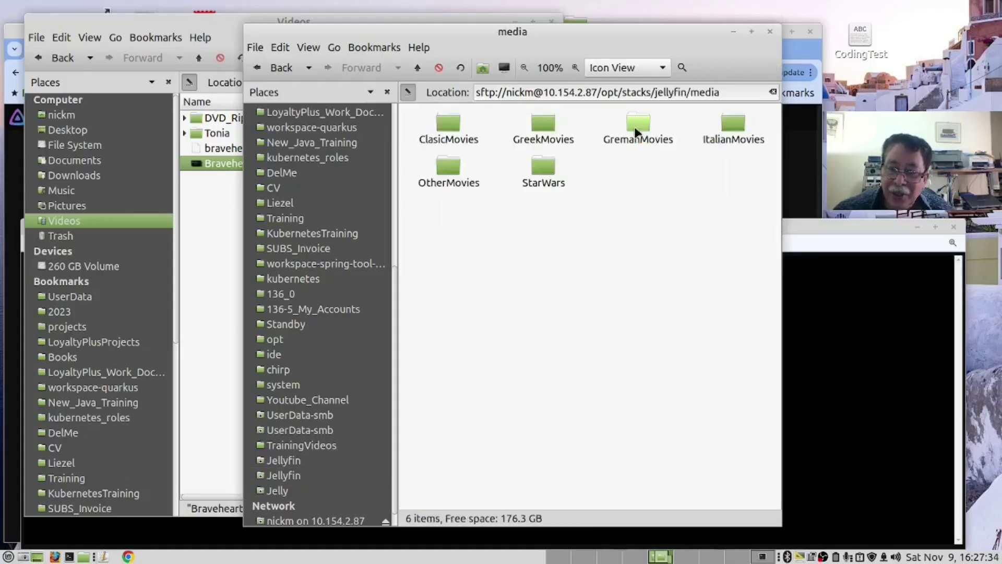
left_click(449, 121)
double_click(449, 121)
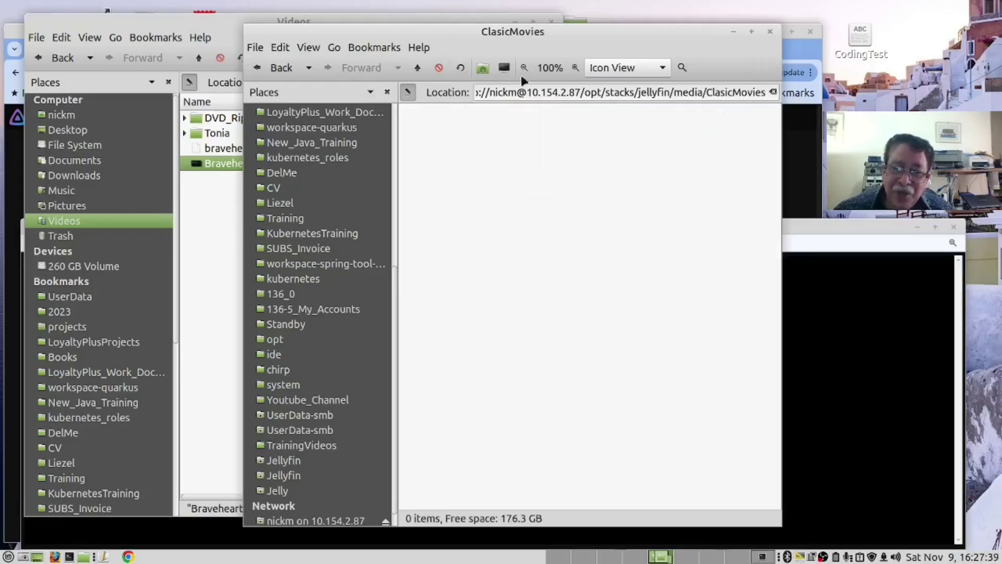
Step: Copy Braveheart.mp4 from the local Videos folder into the server's ClasicMovies folder, placing the two windows side by side
left_click_drag(437, 30, 656, 120)
left_click_drag(209, 166, 777, 294)
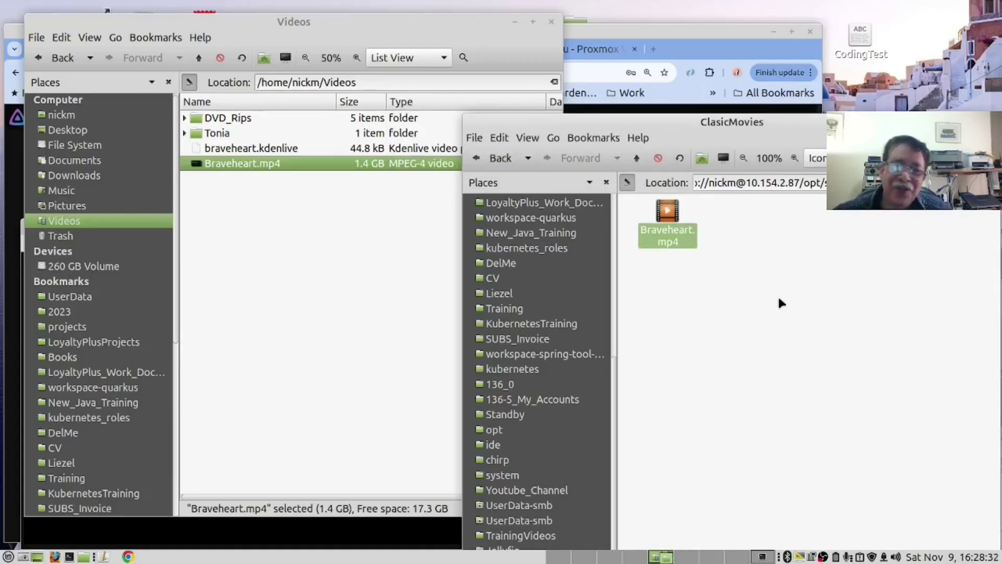
Step: Close the server's ClasicMovies window, minimise the Videos window and switch to the Jellyfin sign-in page in Chrome
key("ctrl+w")
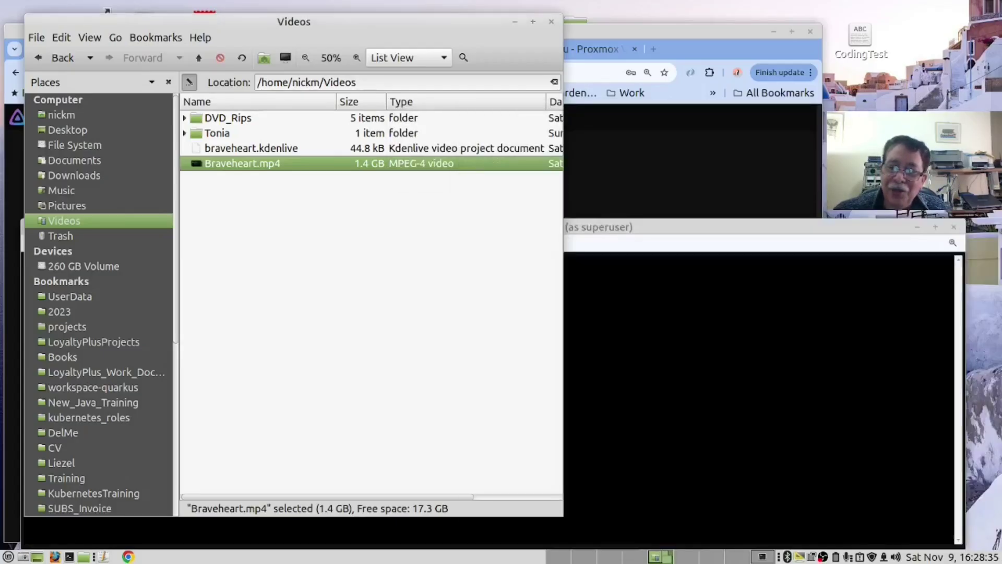
left_click(515, 22)
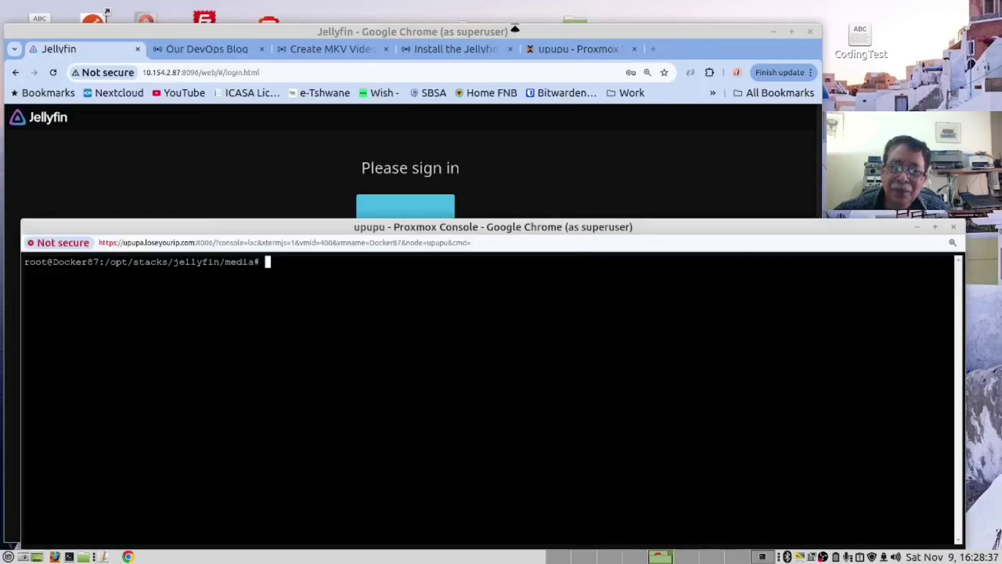
left_click(291, 175)
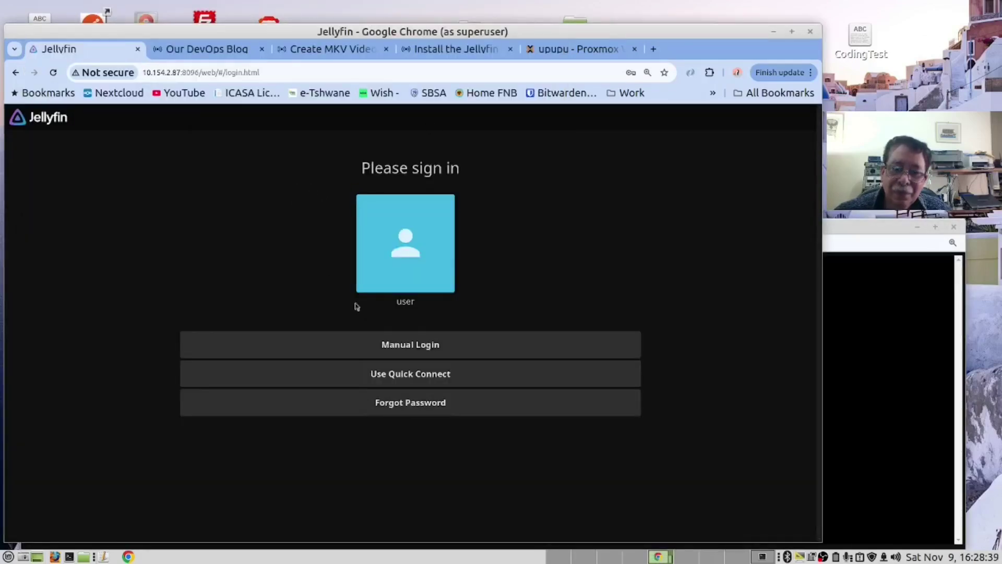
Step: Sign in to Jellyfin with a manual login, using the saved admin user name and password
left_click(380, 355)
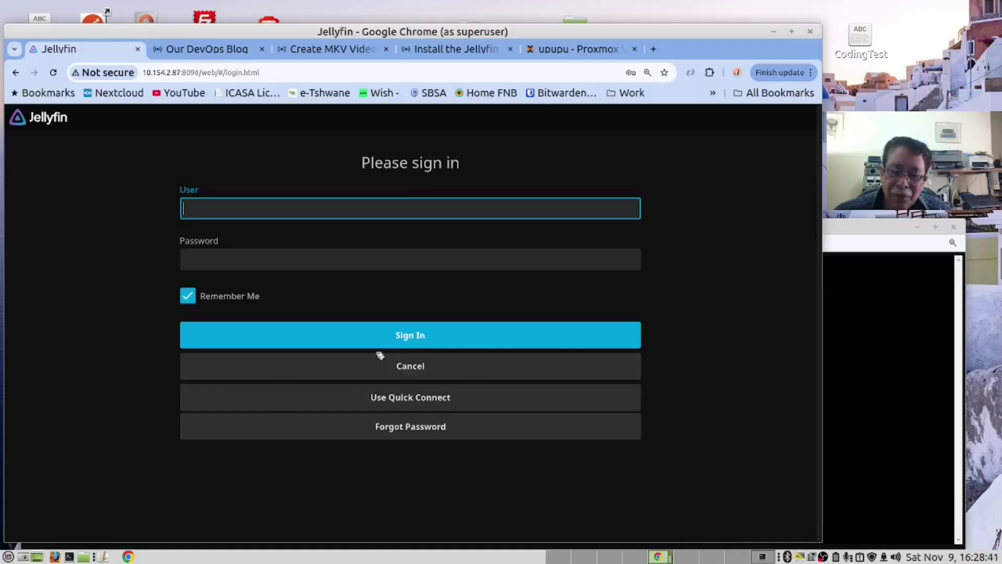
left_click(222, 214)
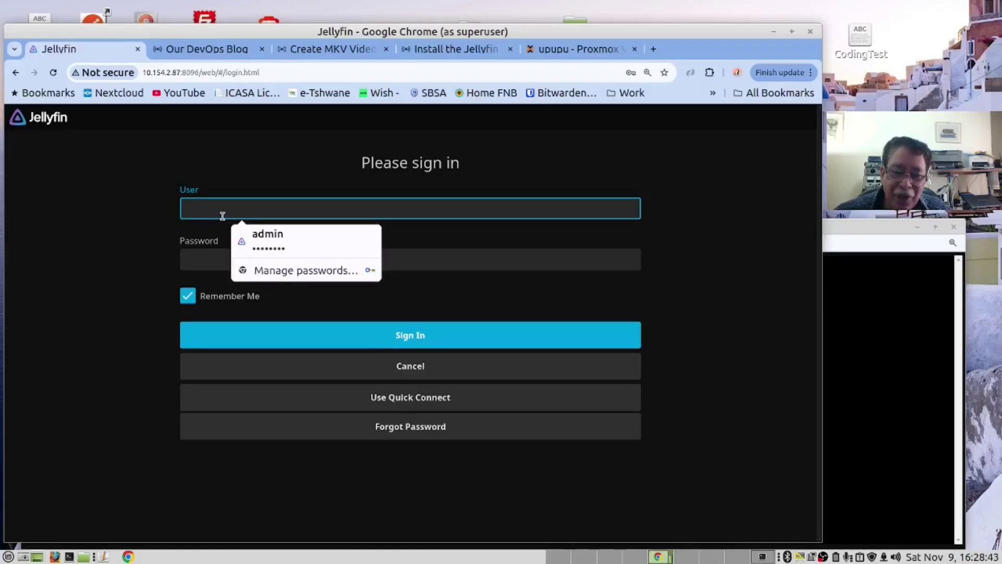
left_click(282, 241)
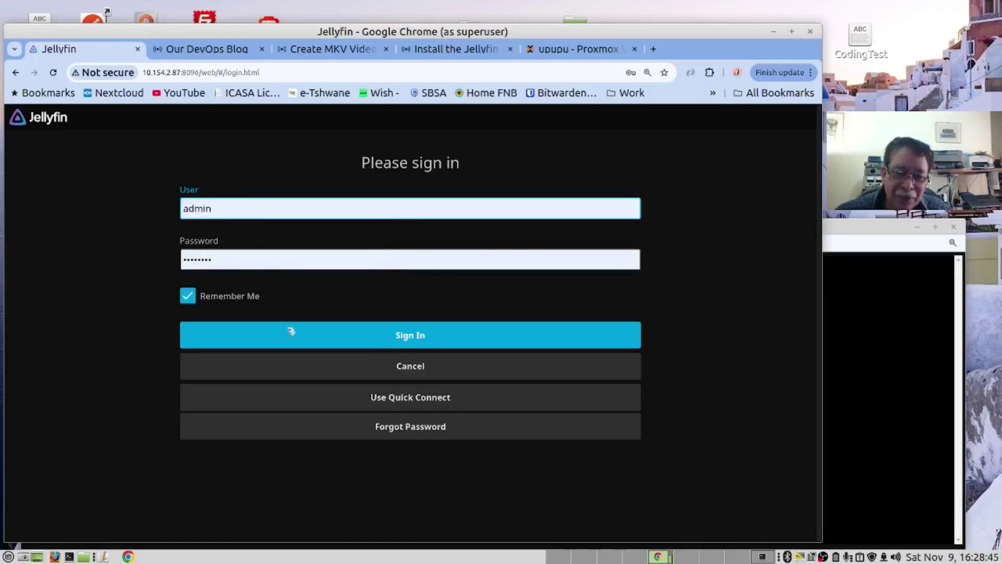
left_click(291, 333)
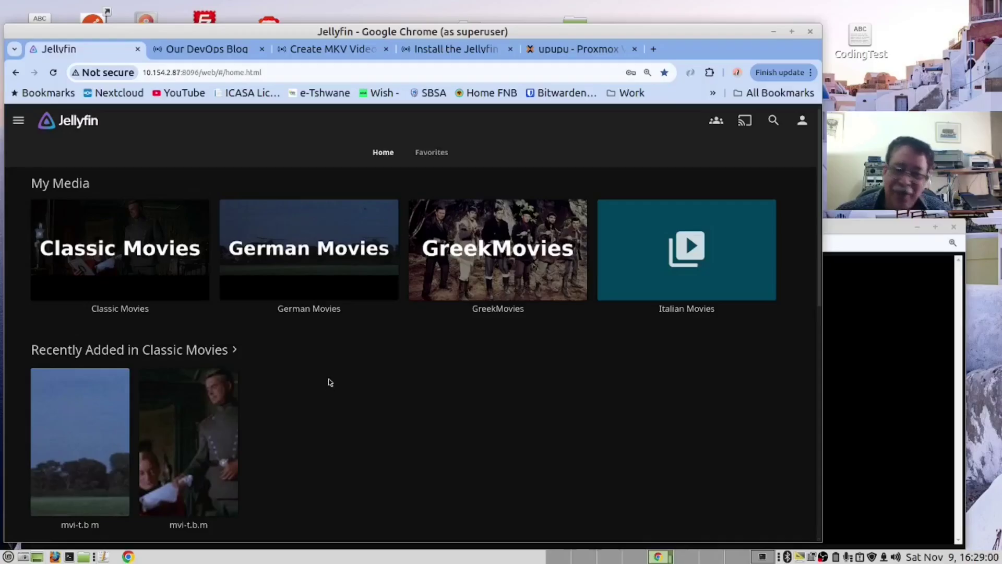
Step: Open the library management page in the Jellyfin administration dashboard
left_click(18, 122)
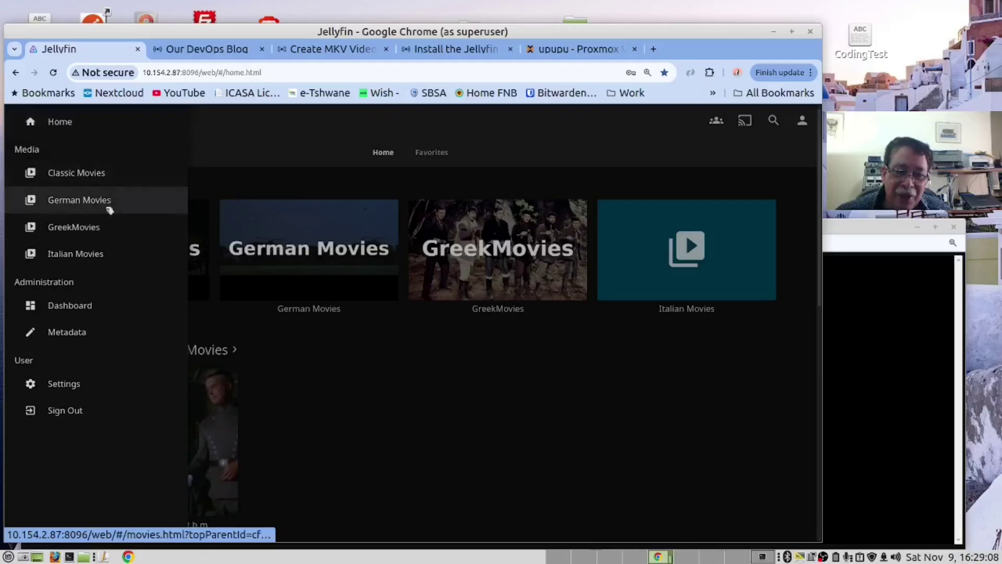
left_click(87, 310)
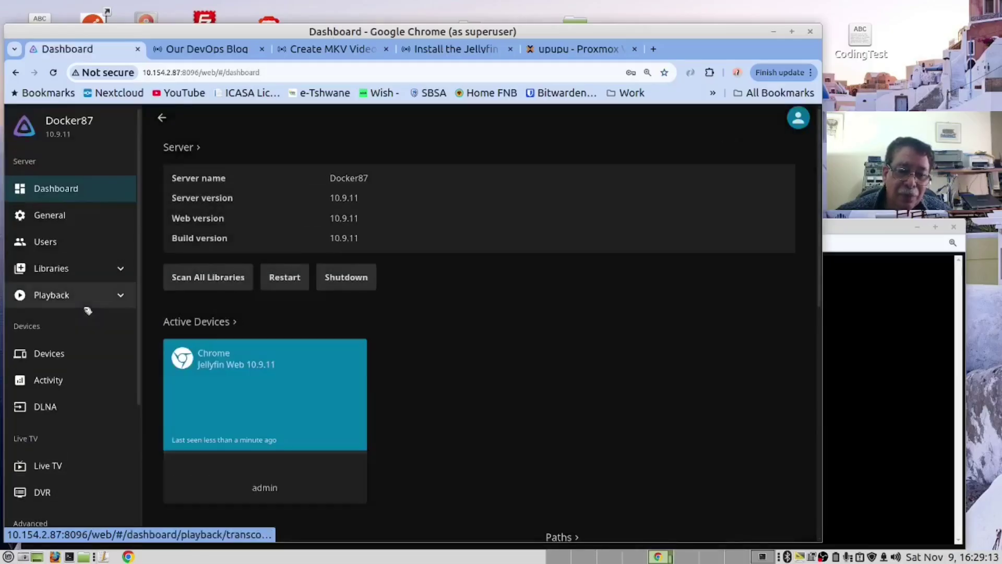
left_click(51, 270)
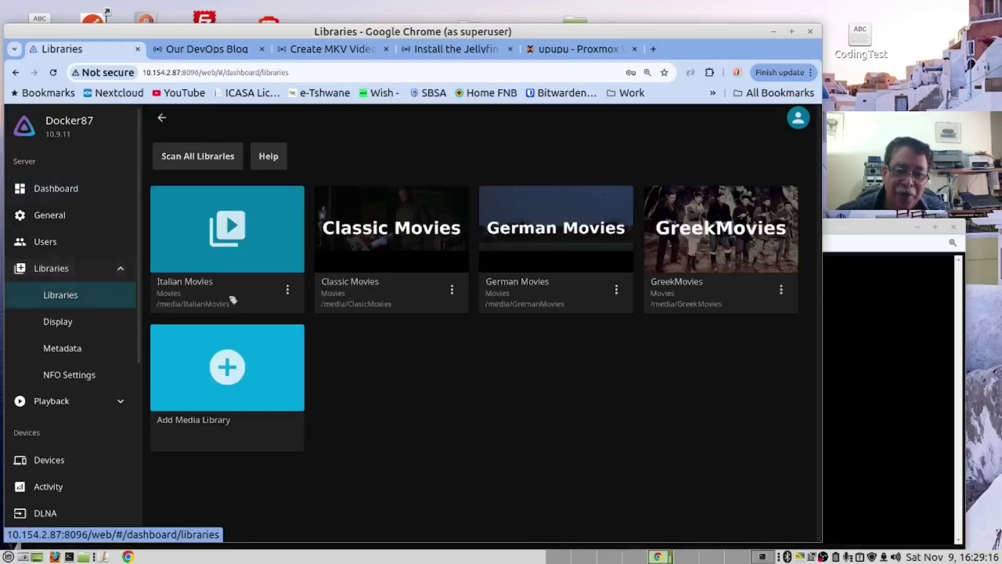
Step: Start a new media library with content type Movies and the display name French Movies
left_click(227, 370)
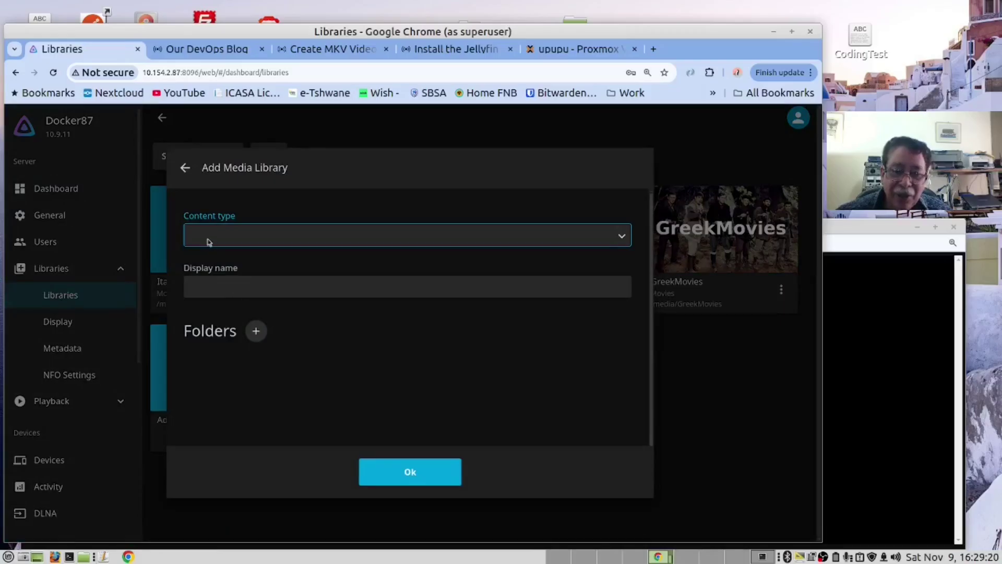
left_click(614, 241)
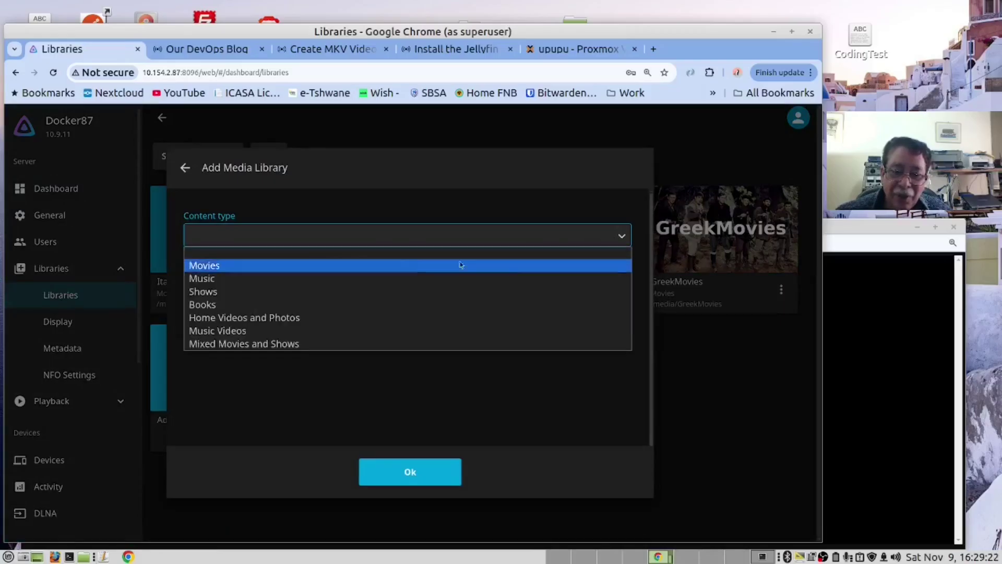
left_click(214, 270)
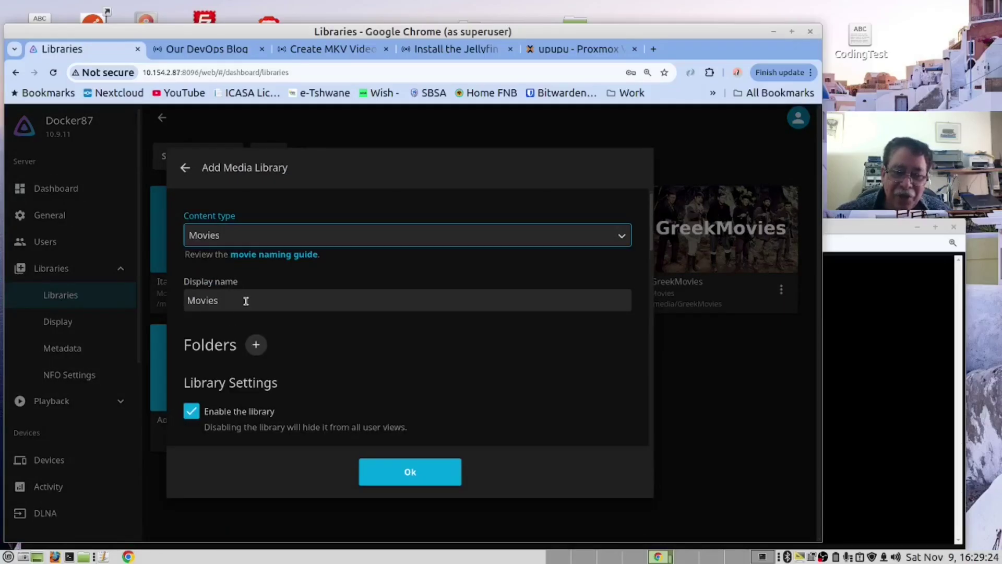
left_click(189, 300)
type("French")
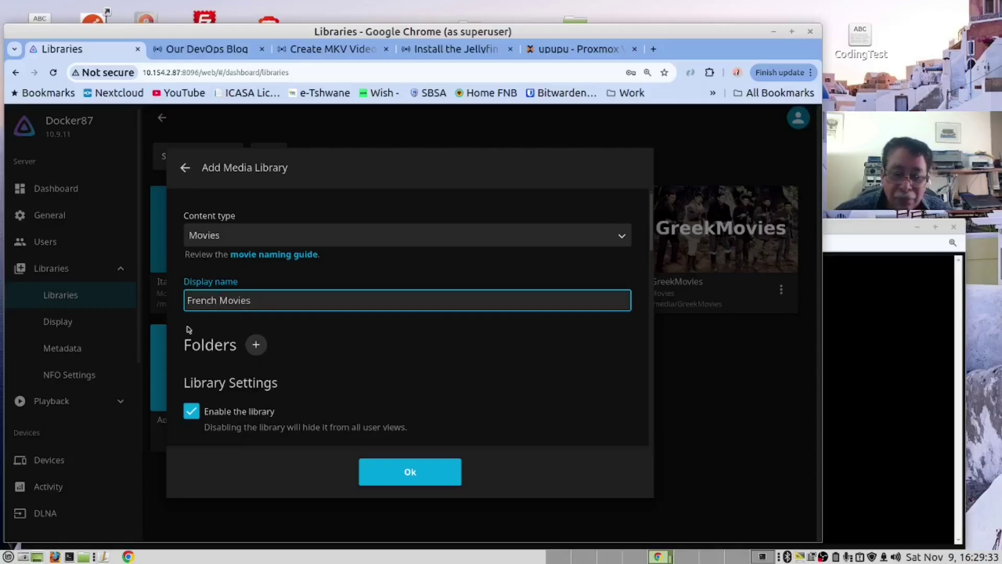
scroll(193, 338, "down", 2)
scroll(195, 347, "up", 1)
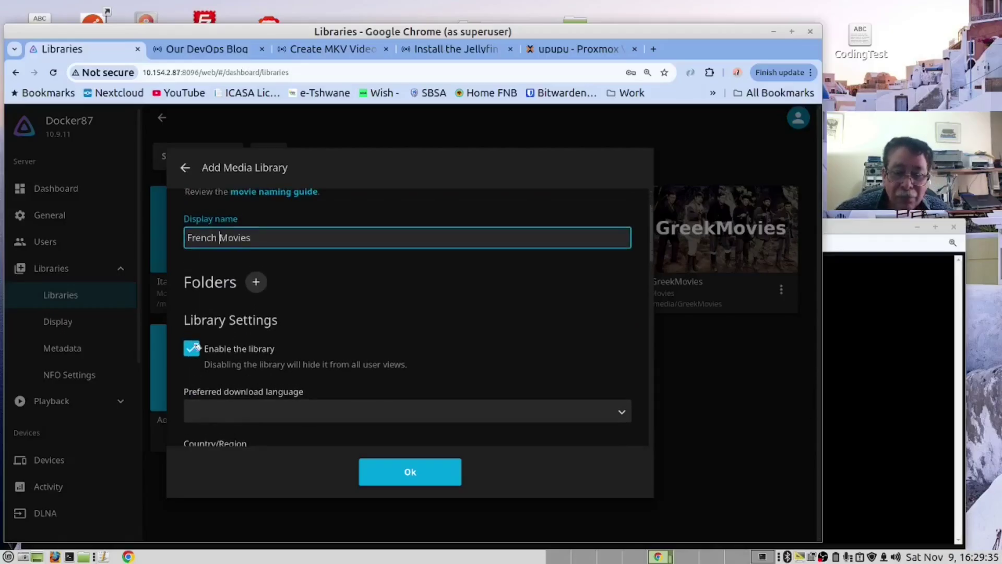
Step: Switch to the Proxmox console and create the directory FrenchMovies in /opt/stacks/jellyfin/media with mkdir
left_click(256, 282)
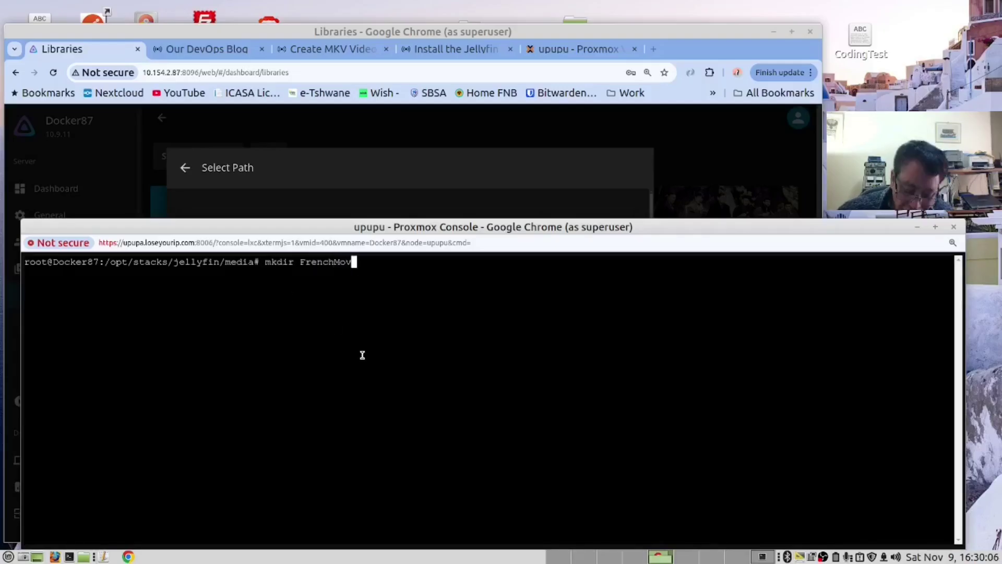
type("ies")
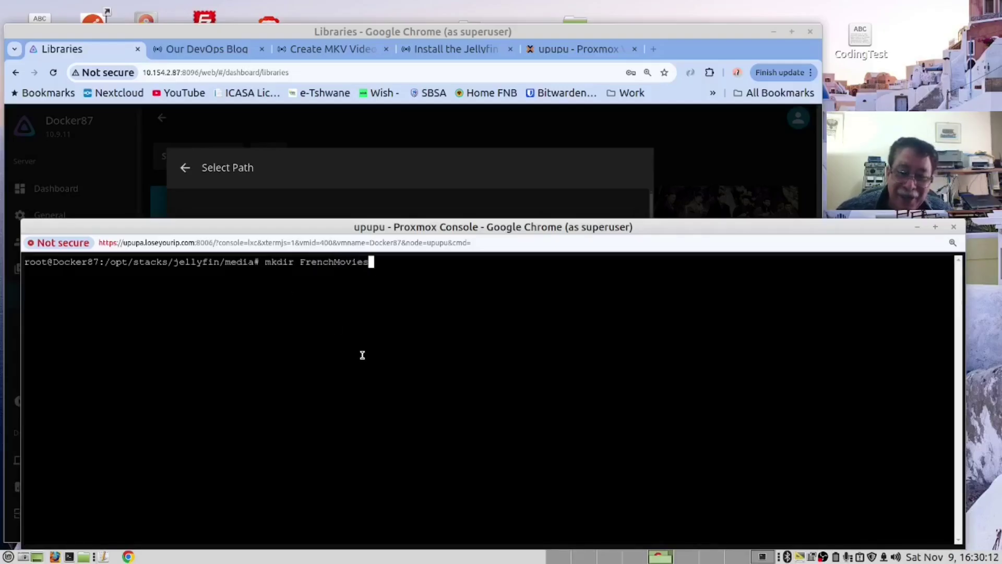
key("Return")
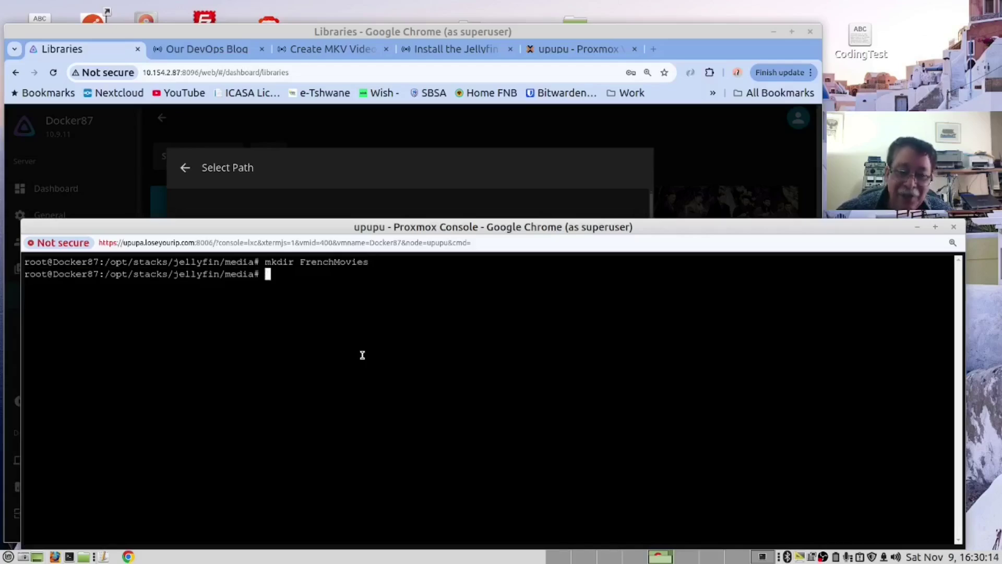
Step: Return to the Jellyfin library form and add /media/FrenchMovies as the French Movies library's folder
left_click(693, 203)
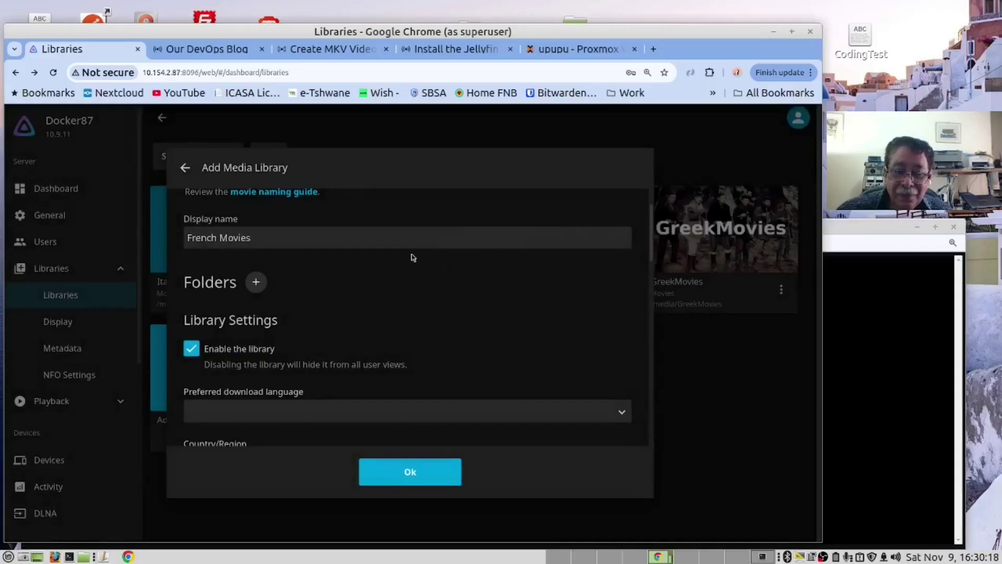
left_click(256, 284)
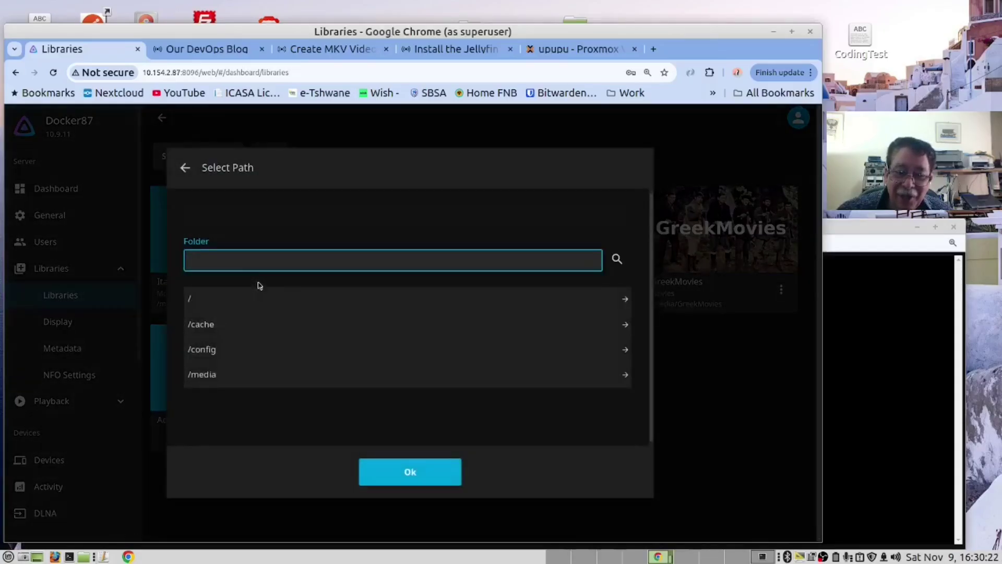
left_click(251, 379)
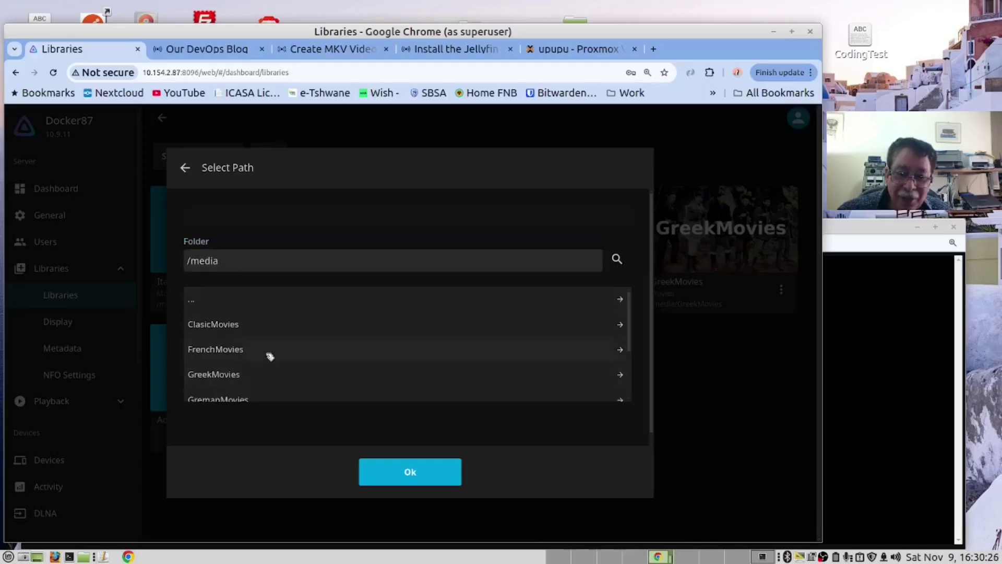
left_click(233, 353)
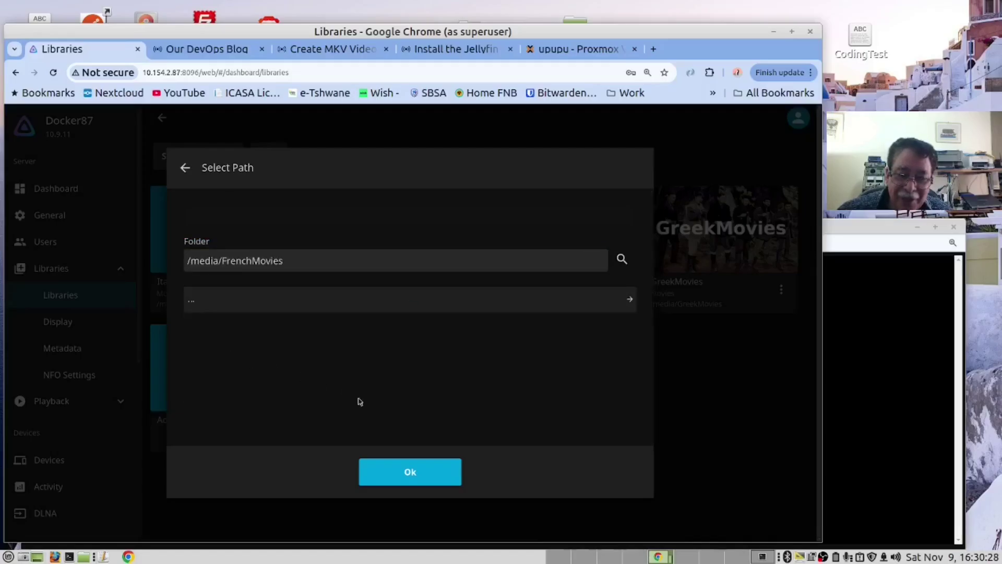
left_click(410, 472)
Step: Set the French Movies library's preferred download language to French and its country/region to France
scroll(393, 357, "down", 2)
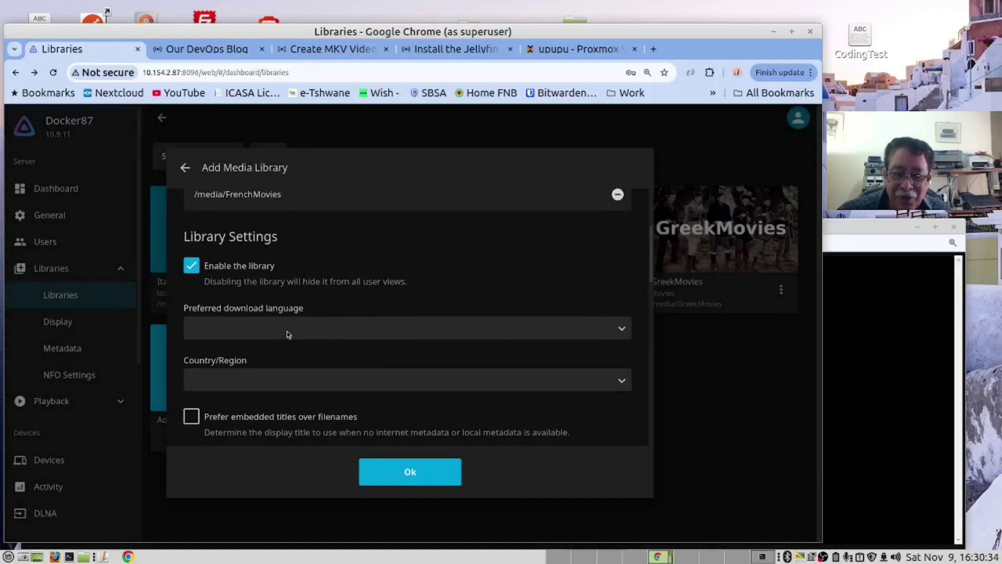
left_click(269, 333)
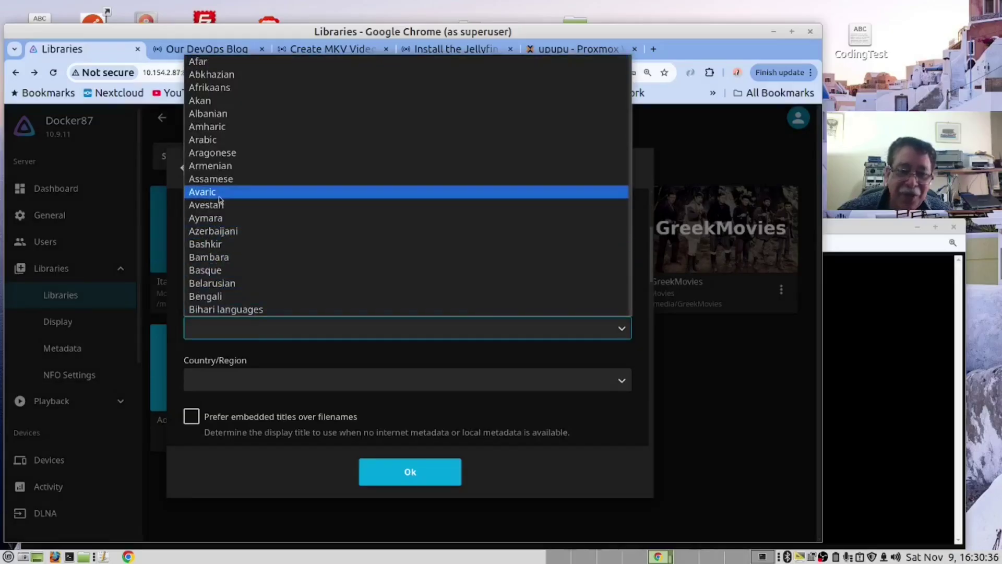
scroll(221, 202, "down", 3)
scroll(222, 201, "down", 7)
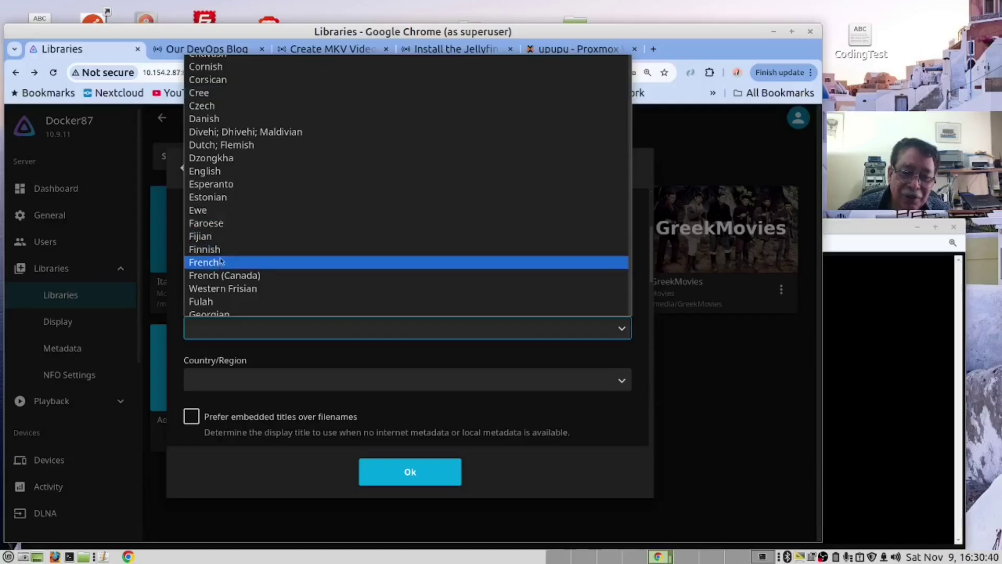
left_click(218, 263)
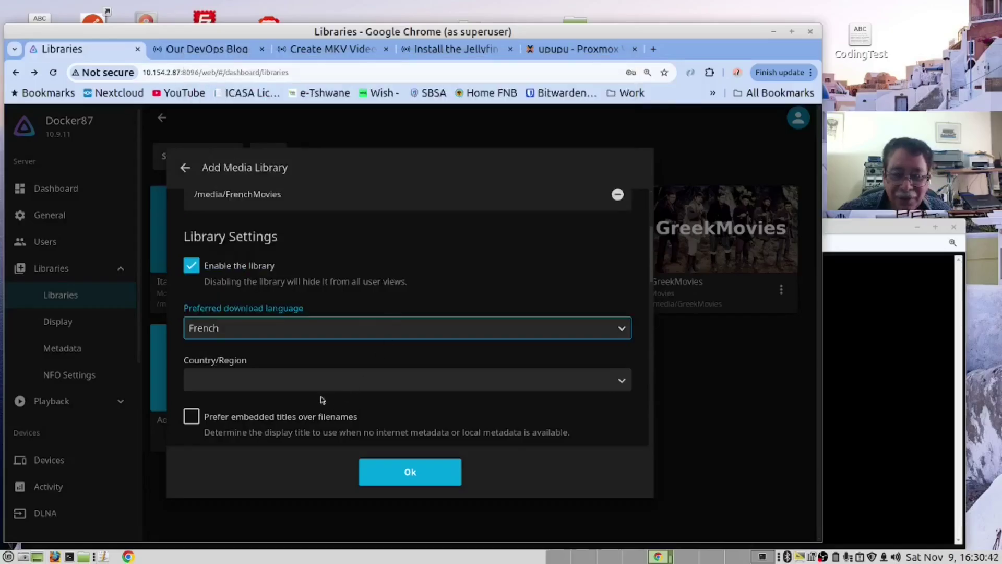
left_click(274, 382)
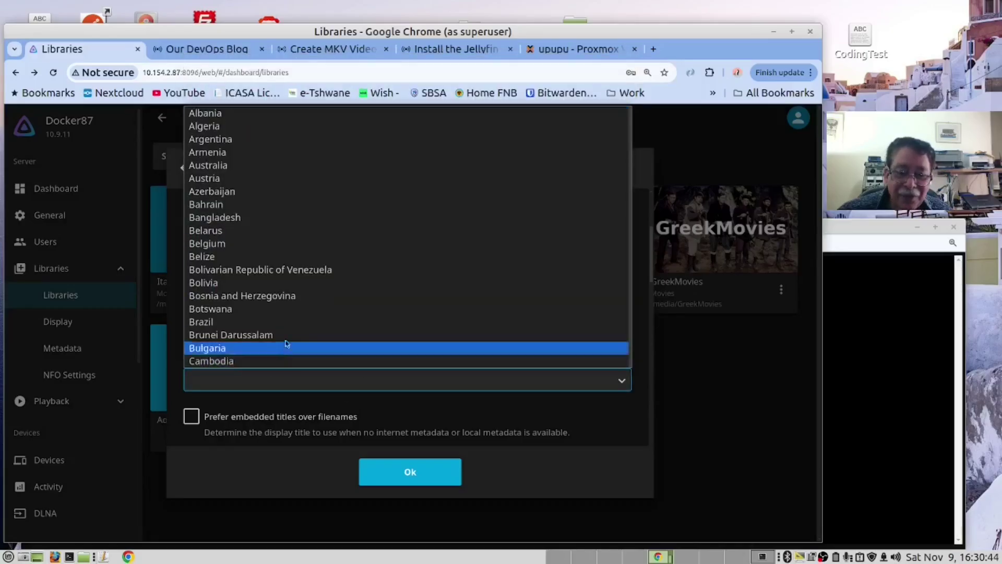
scroll(271, 269, "down", 2)
scroll(271, 270, "down", 7)
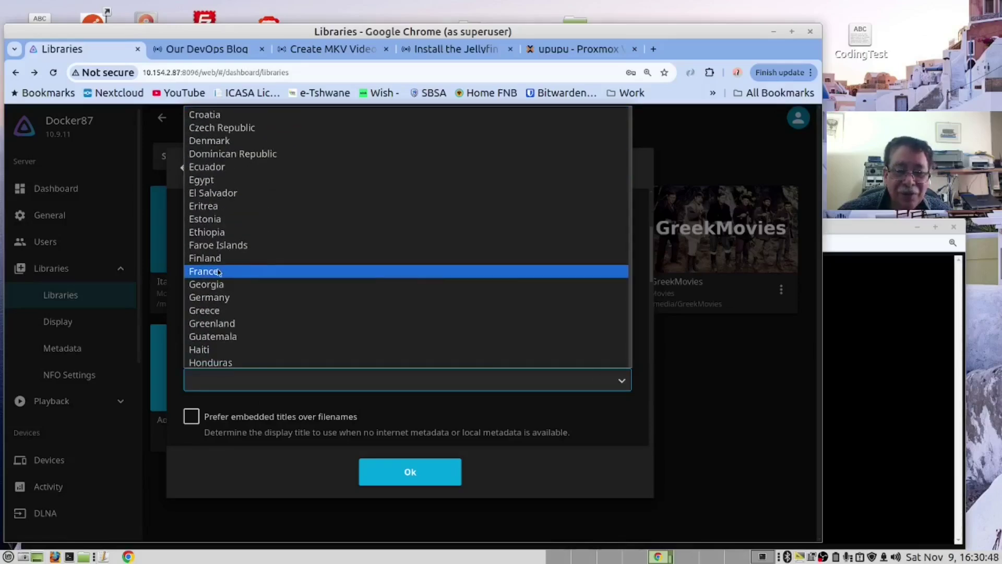
left_click(225, 271)
Step: Review the remaining library settings and save the French Movies library with their defaults
scroll(391, 417, "down", 6)
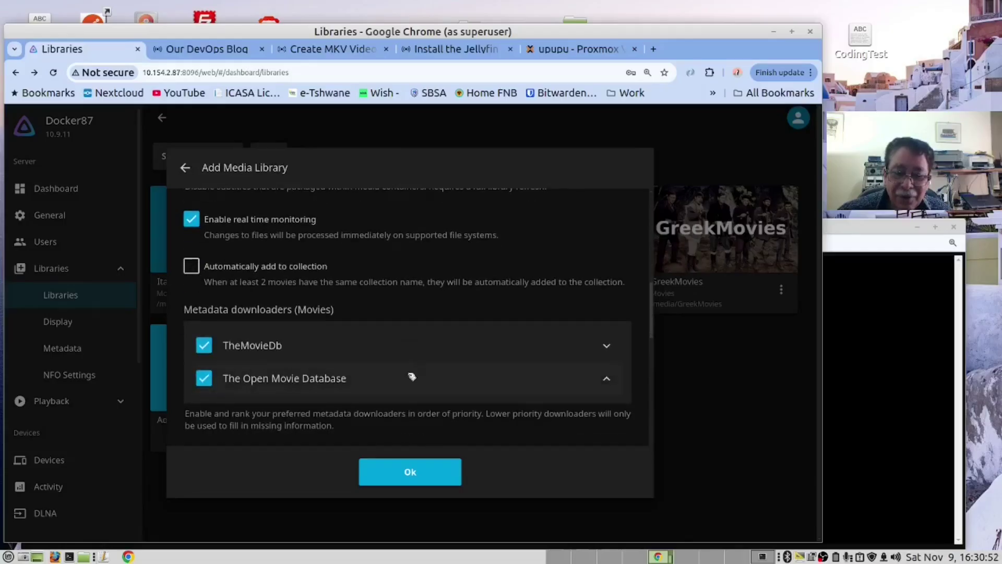
scroll(410, 377, "down", 4)
scroll(410, 377, "down", 3)
scroll(412, 377, "down", 3)
scroll(412, 377, "down", 1)
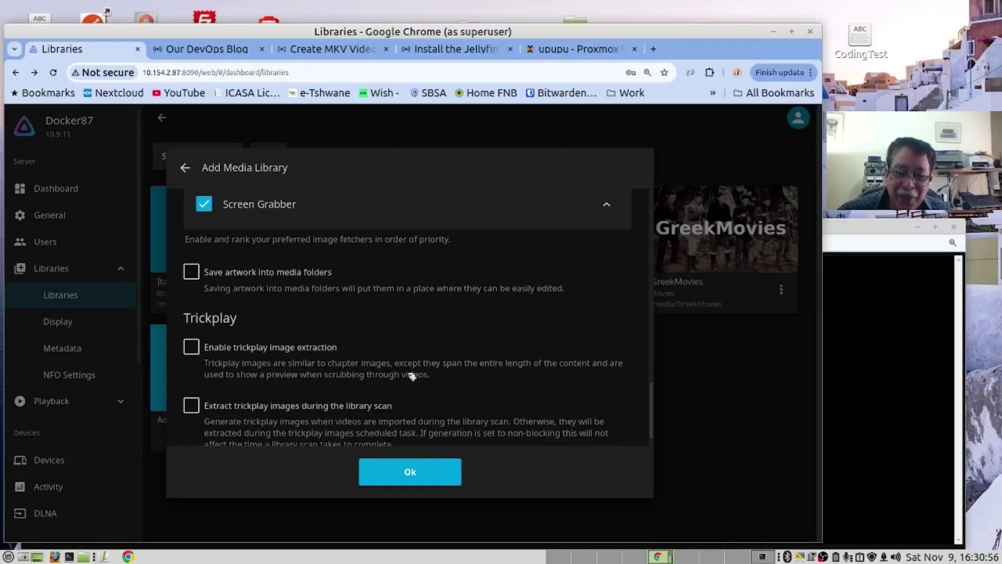
left_click(415, 475)
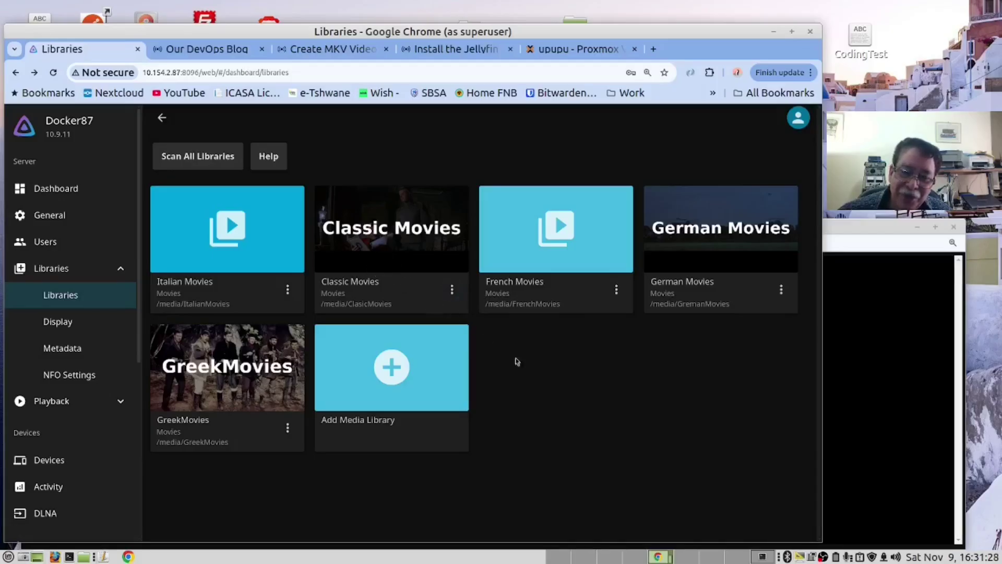
Step: Review the profile permissions of the account named user, including feature access, media playback, media deletion and remote control, and return to the user list
left_click(42, 243)
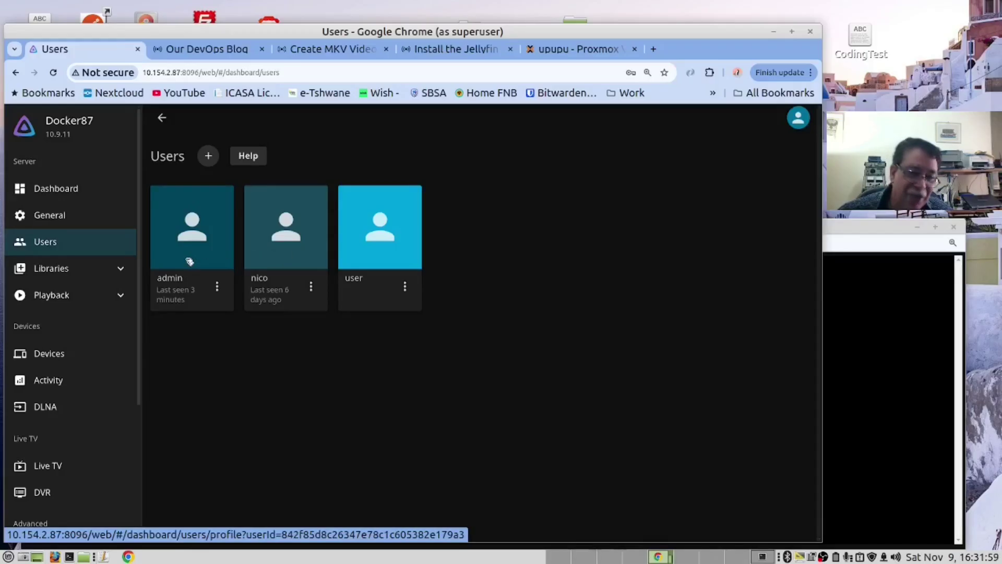
left_click(405, 287)
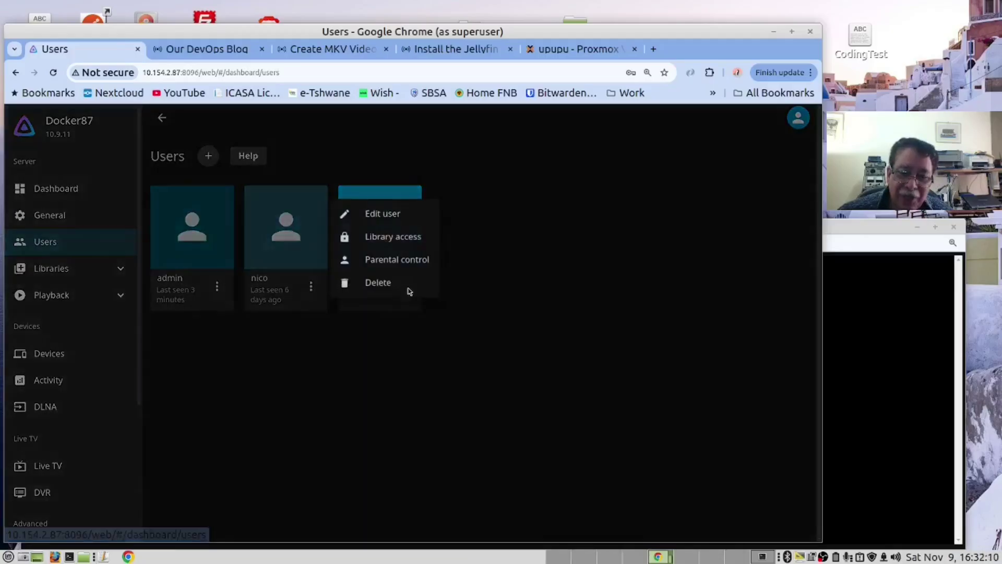
left_click(387, 214)
scroll(679, 321, "down", 3)
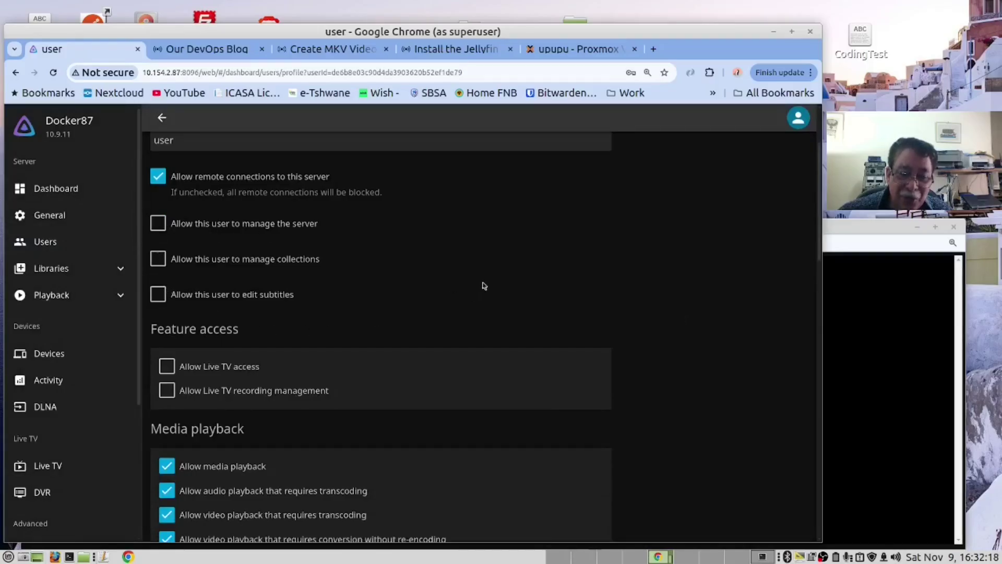
scroll(483, 284, "down", 2)
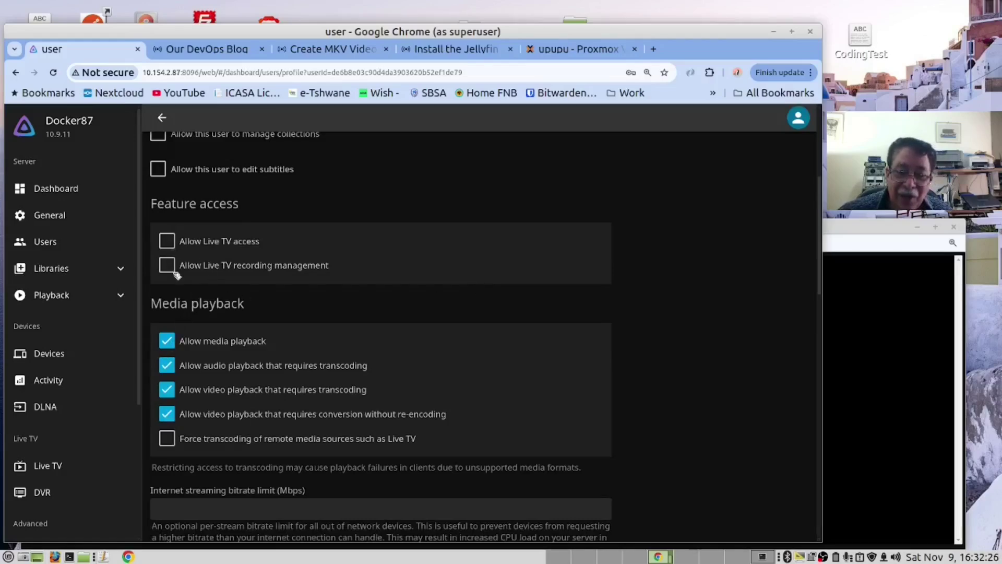
scroll(364, 293, "down", 4)
scroll(365, 294, "down", 3)
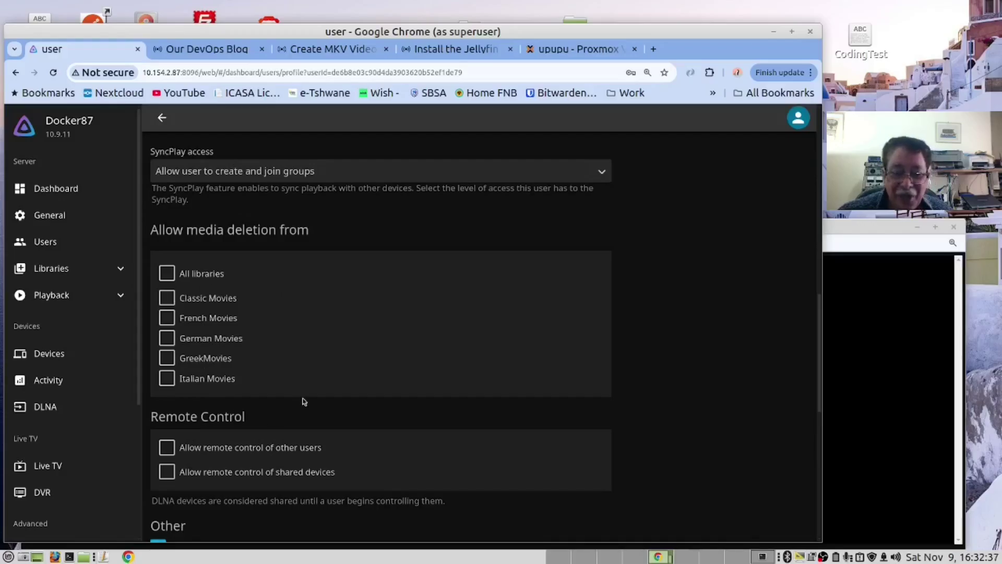
scroll(319, 365, "down", 2)
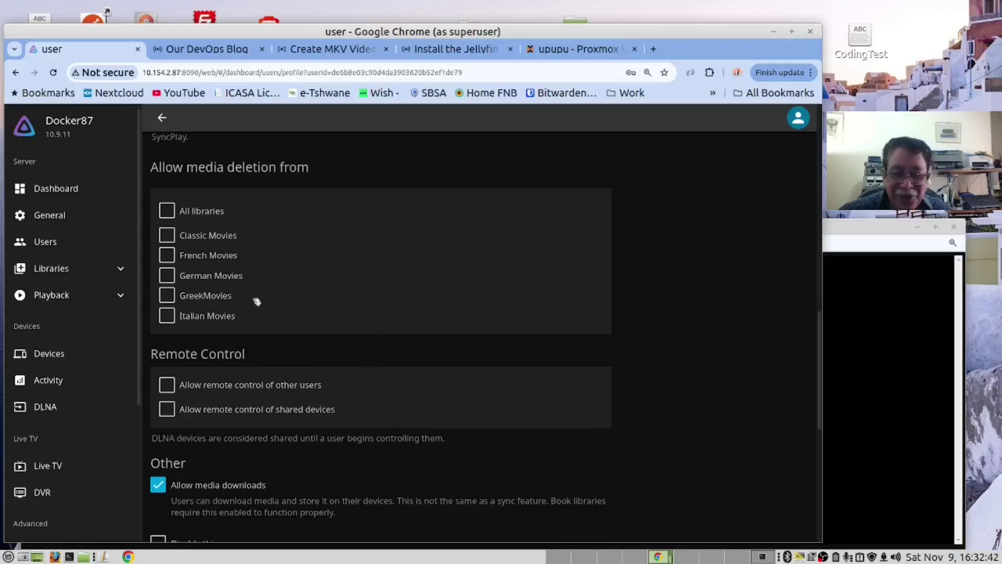
scroll(305, 343, "up", 3)
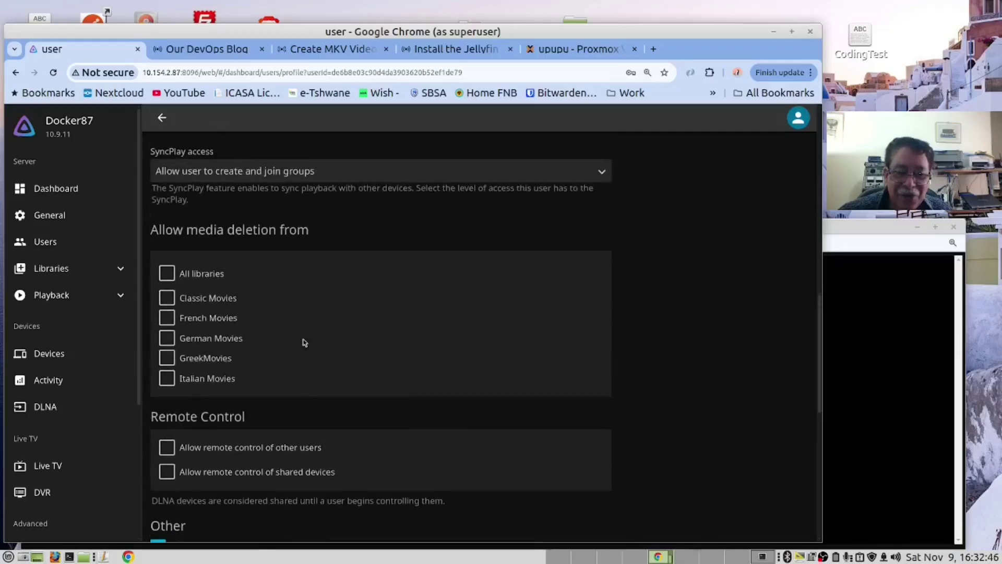
scroll(307, 342, "up", 10)
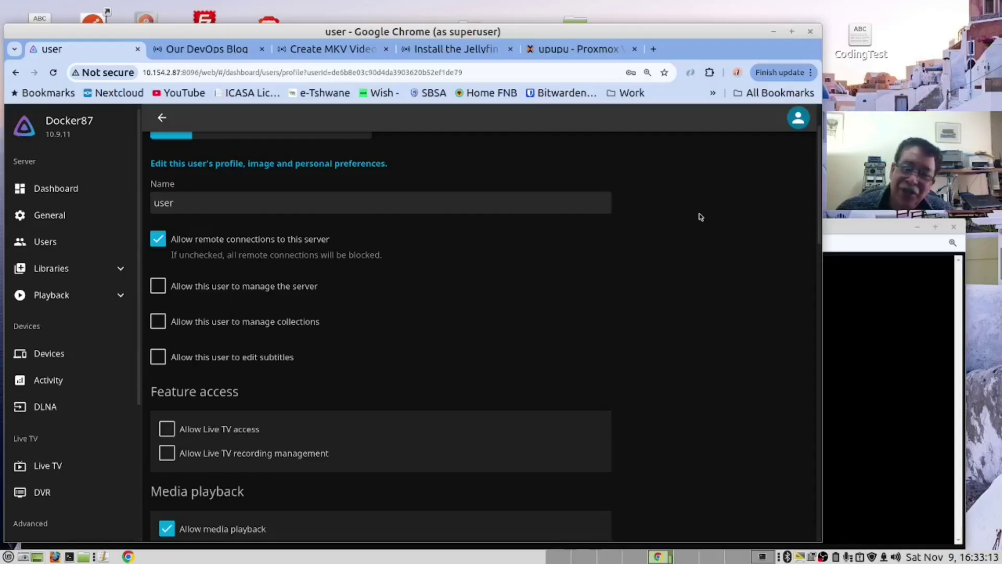
left_click(163, 119)
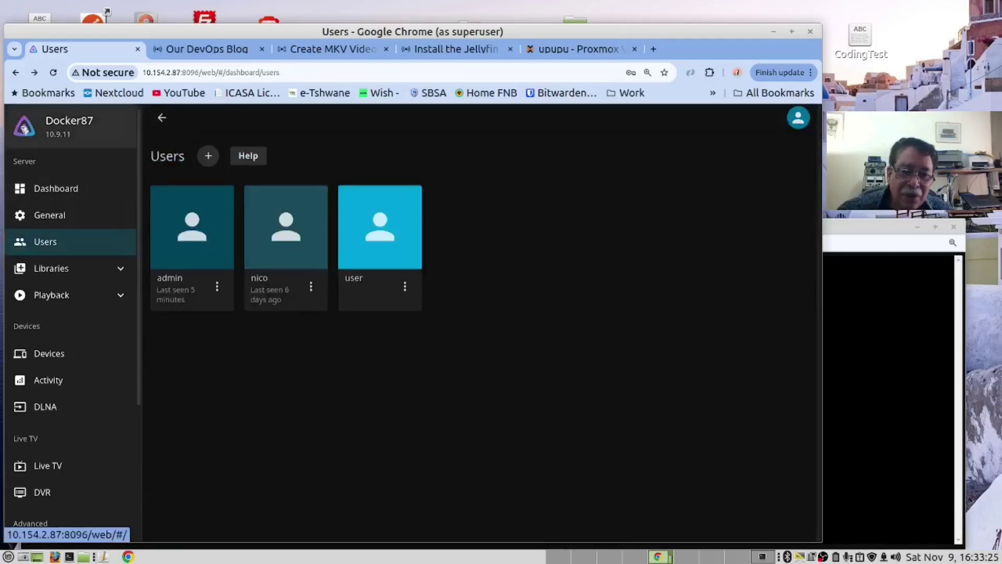
Step: Return to the Jellyfin home page and sign out of the current account
left_click(26, 130)
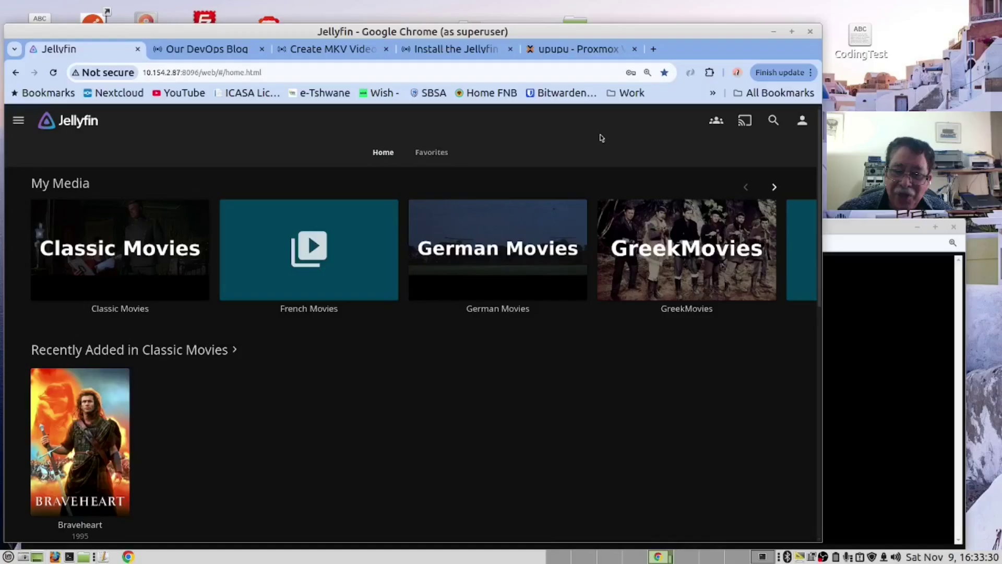
left_click(19, 121)
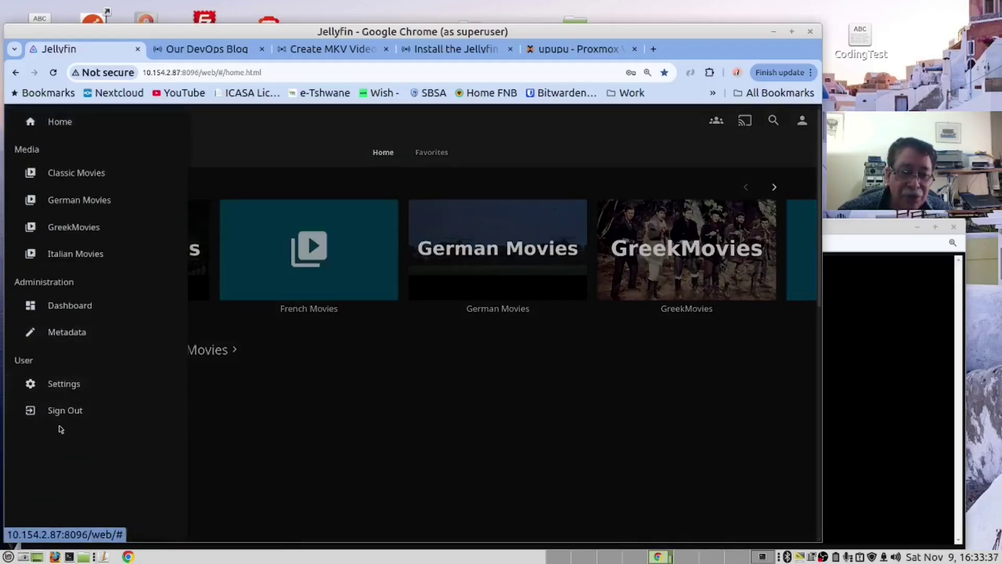
left_click(65, 412)
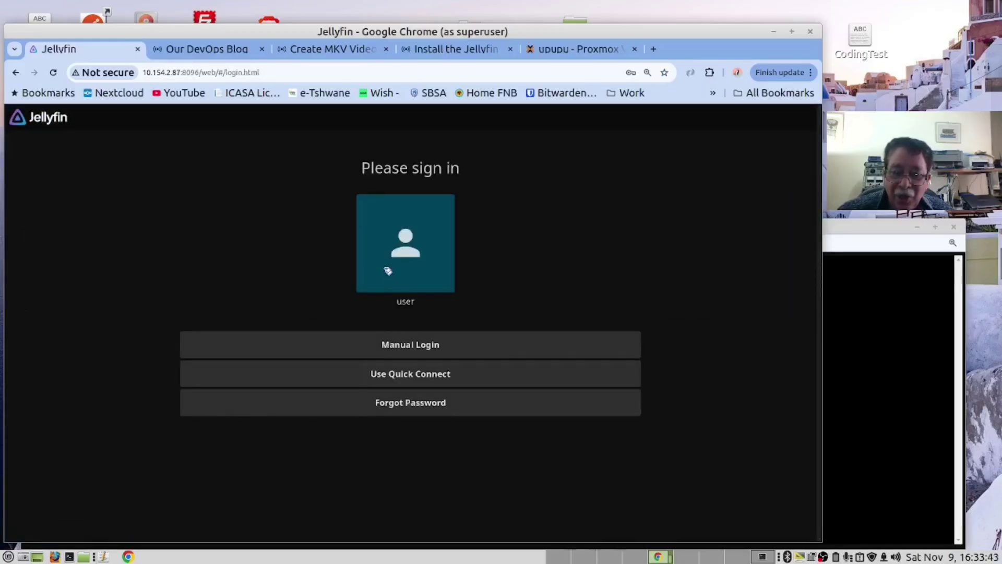
Step: Sign in manually as admin, filling in the saved user name and account password
left_click(388, 346)
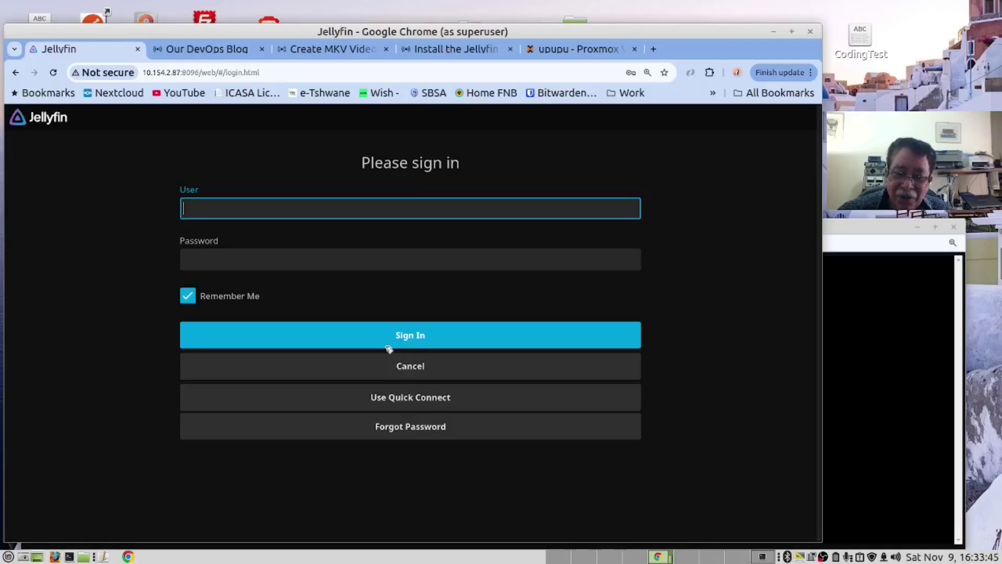
left_click(187, 208)
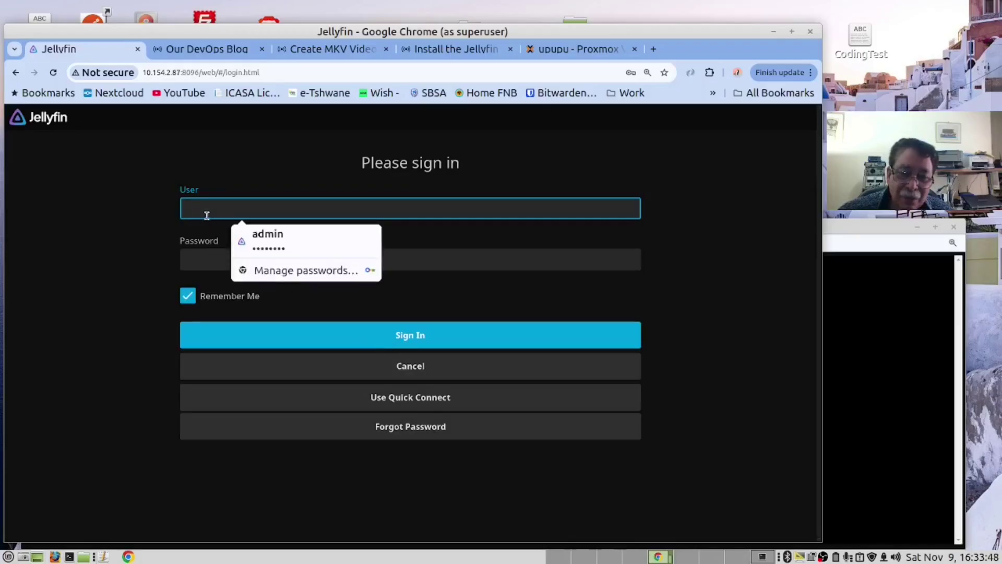
left_click(293, 248)
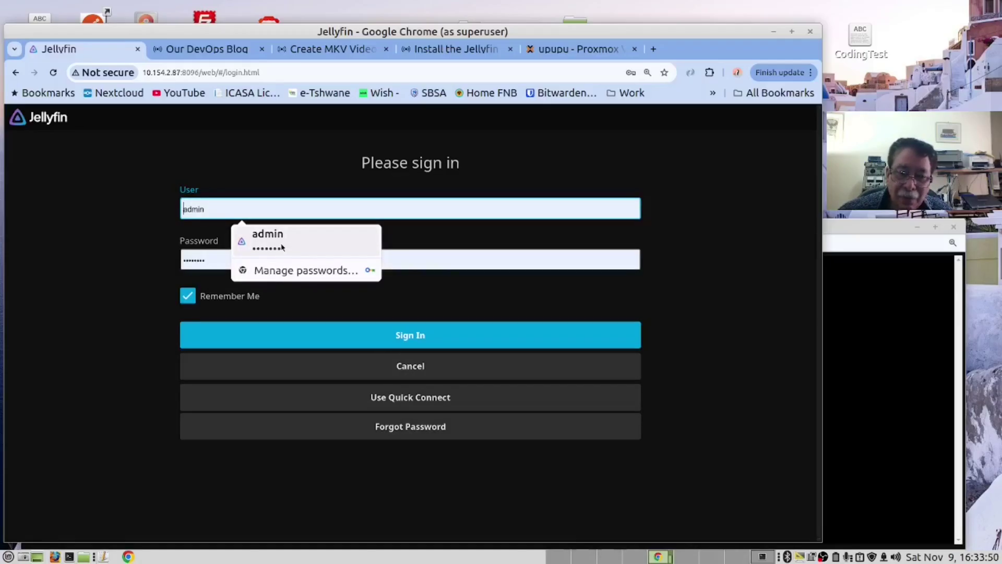
left_click(282, 247)
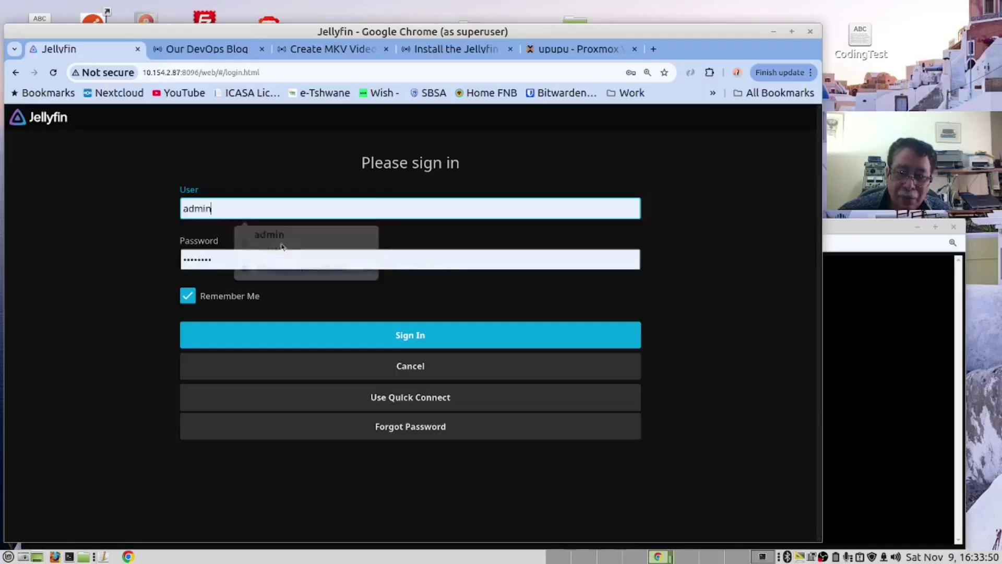
left_click(409, 339)
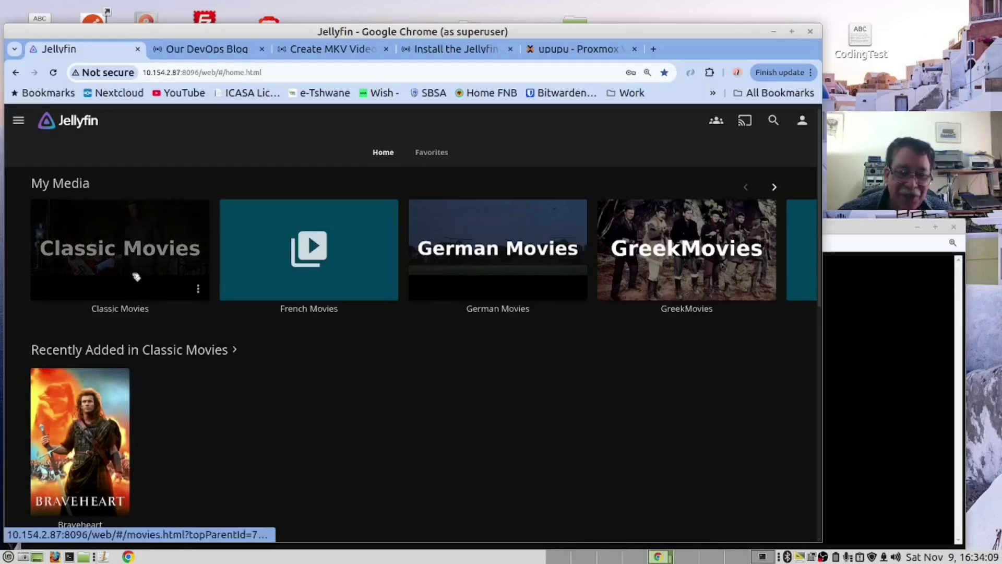
Step: Open the German Movies library, play its second movie, mvi-t.b m, and pause it during the opening
left_click(475, 260)
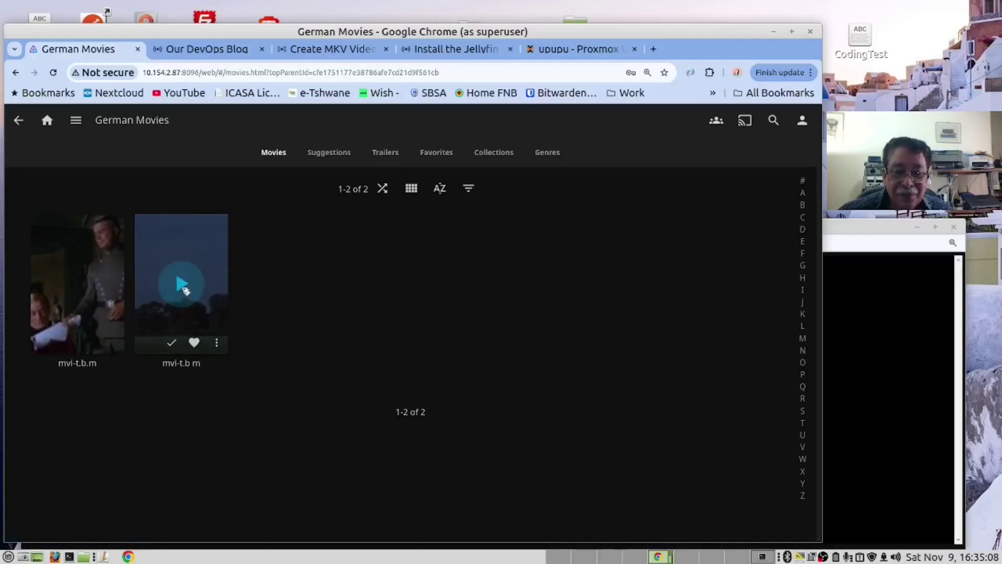
left_click(183, 286)
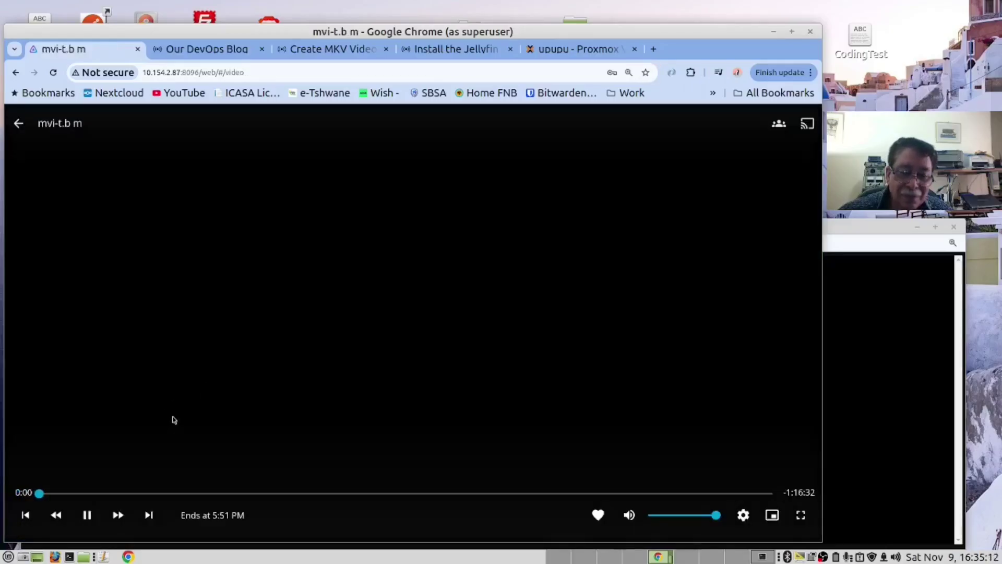
left_click(109, 409)
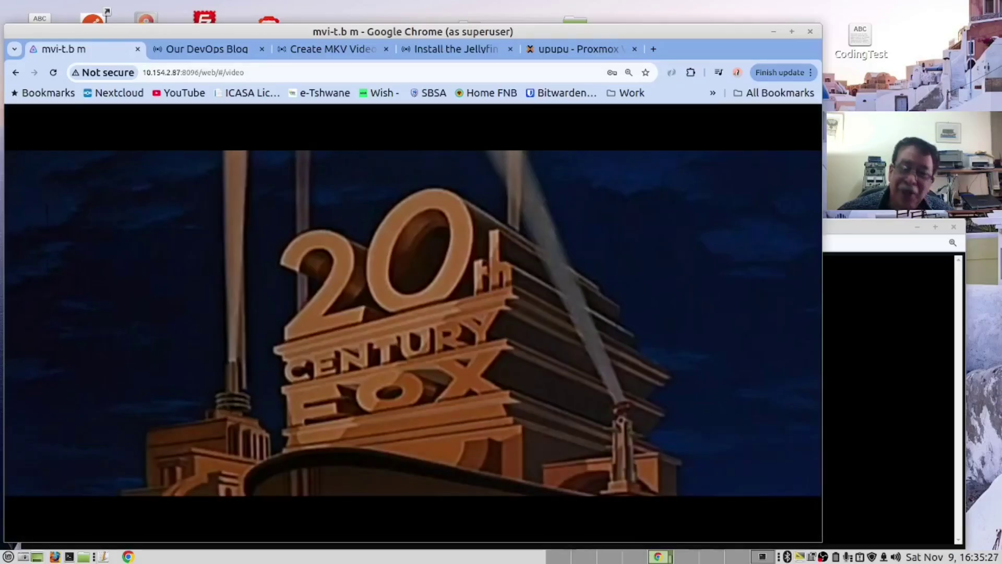
mouse_move(64, 349)
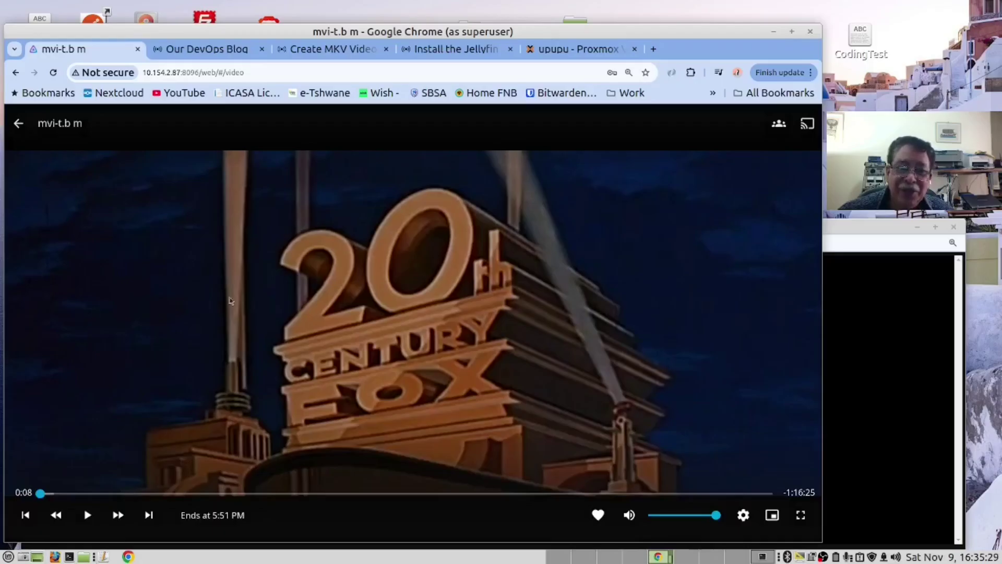